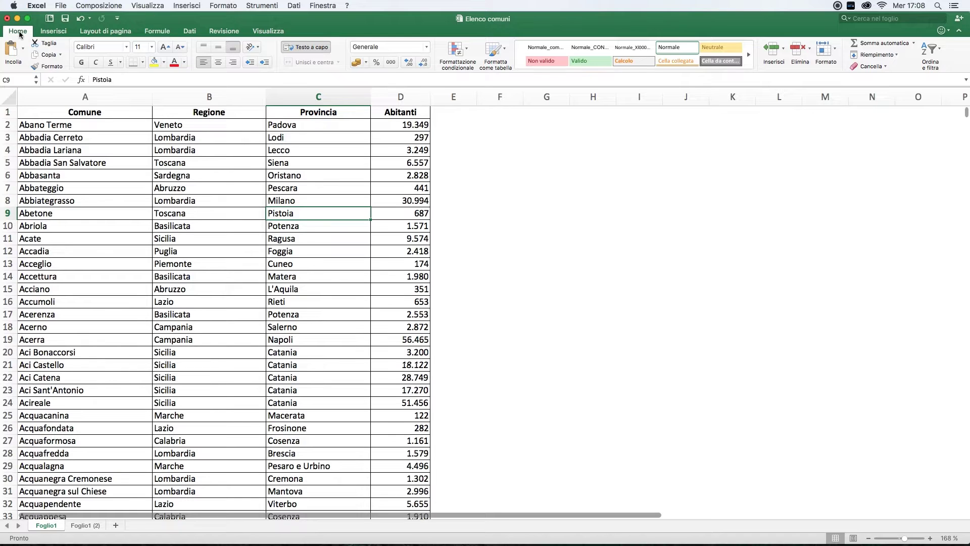
Switch on AutoFilter for the Comune, Regione, Provincia and Abitanti headers, toggling Filtro off and on.
click(937, 52)
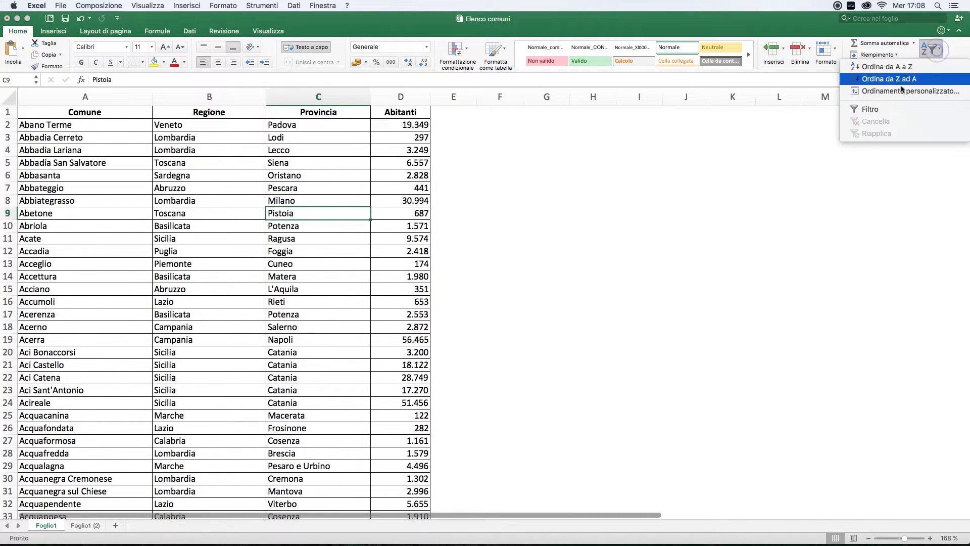
click(886, 115)
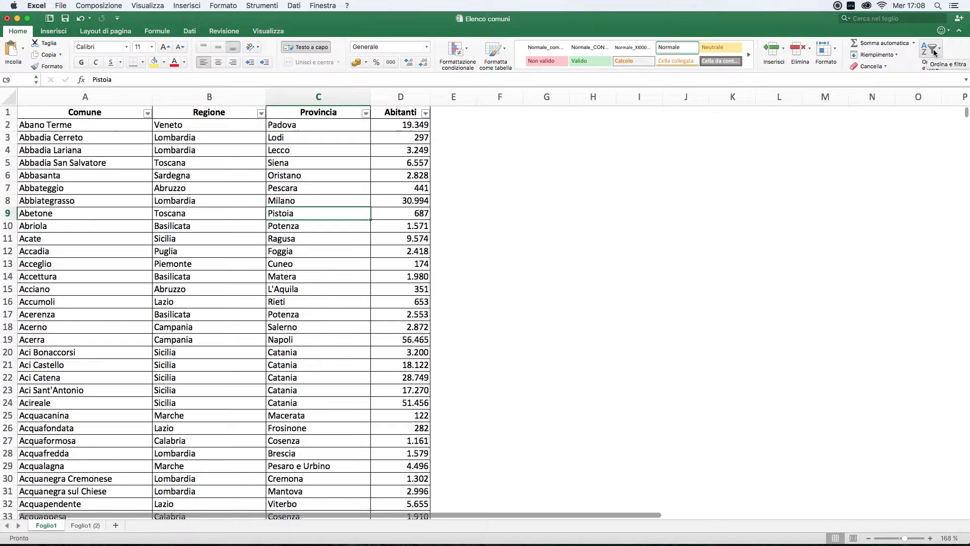
click(190, 31)
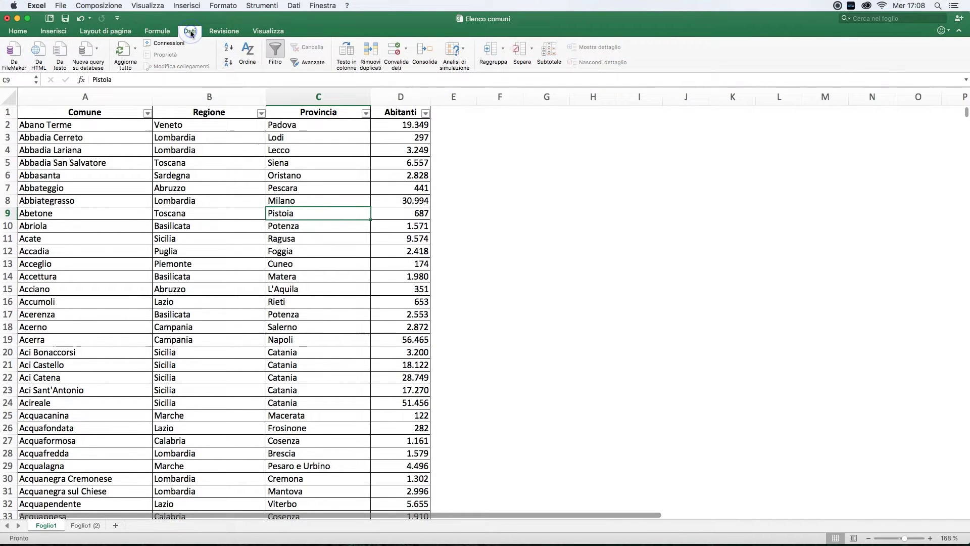
click(275, 52)
click(274, 49)
click(126, 112)
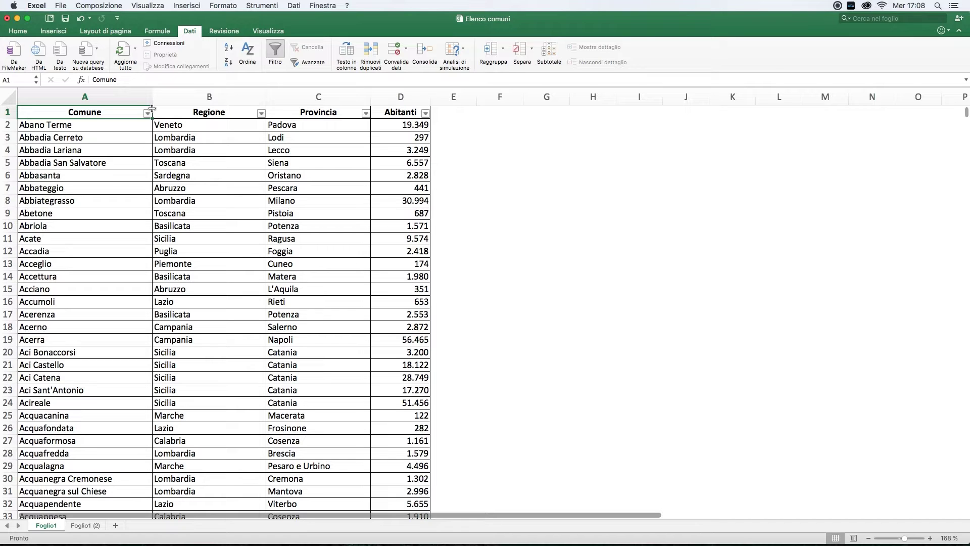
Open the Regione filter panel, check its Per colore options, then list its text conditions.
click(261, 114)
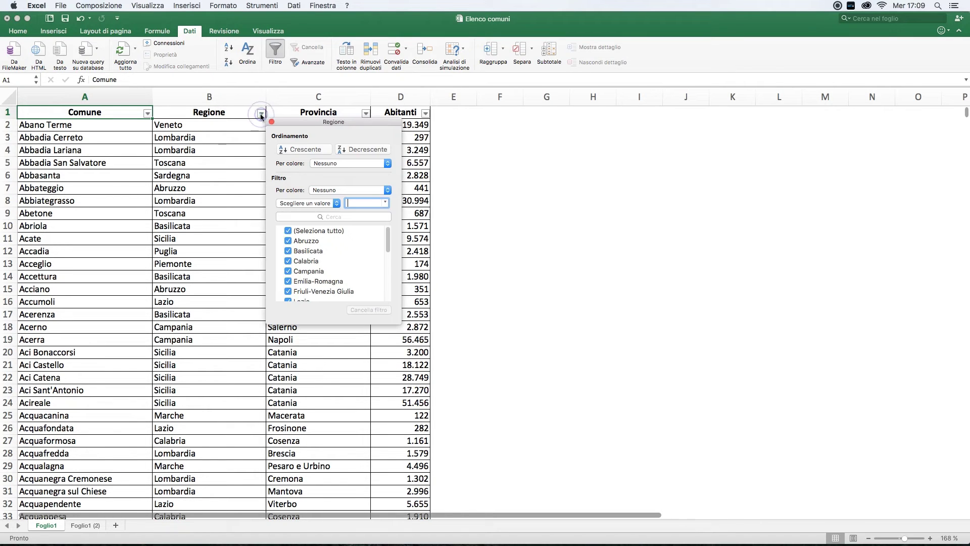
click(260, 114)
click(235, 114)
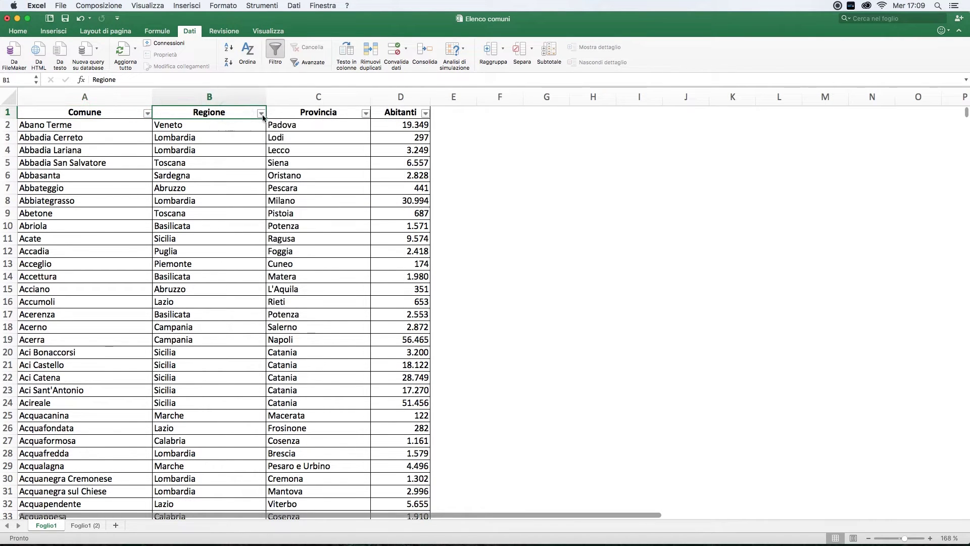
click(261, 114)
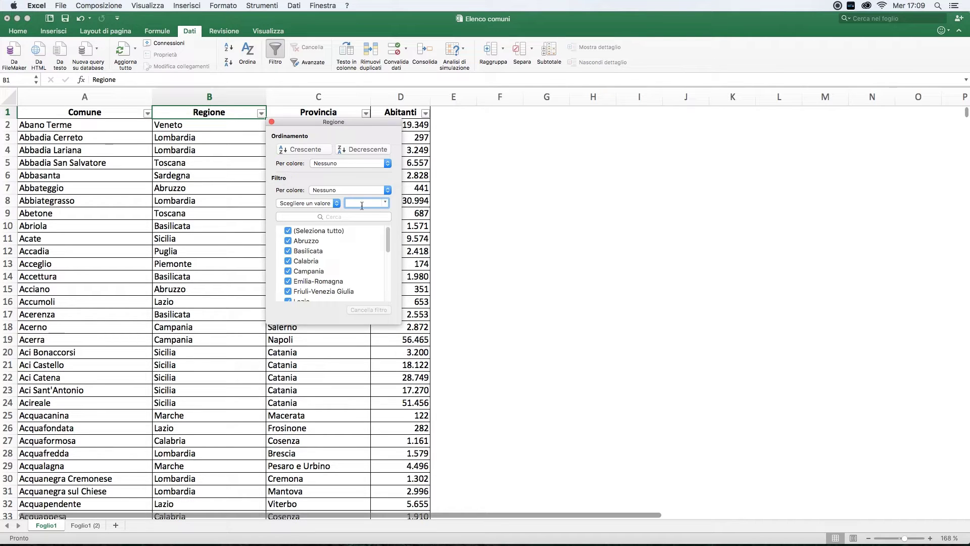
click(318, 191)
mouse_move(333, 206)
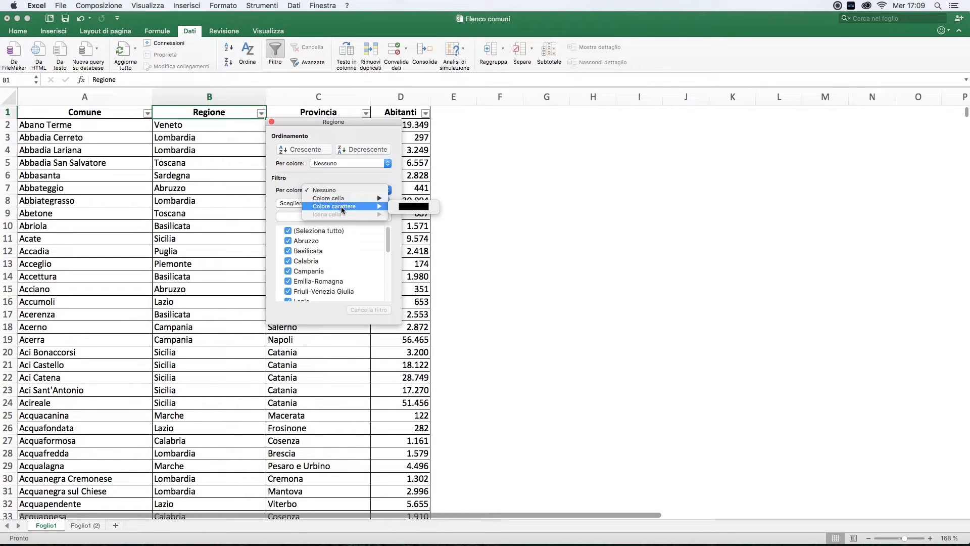
click(294, 191)
click(305, 203)
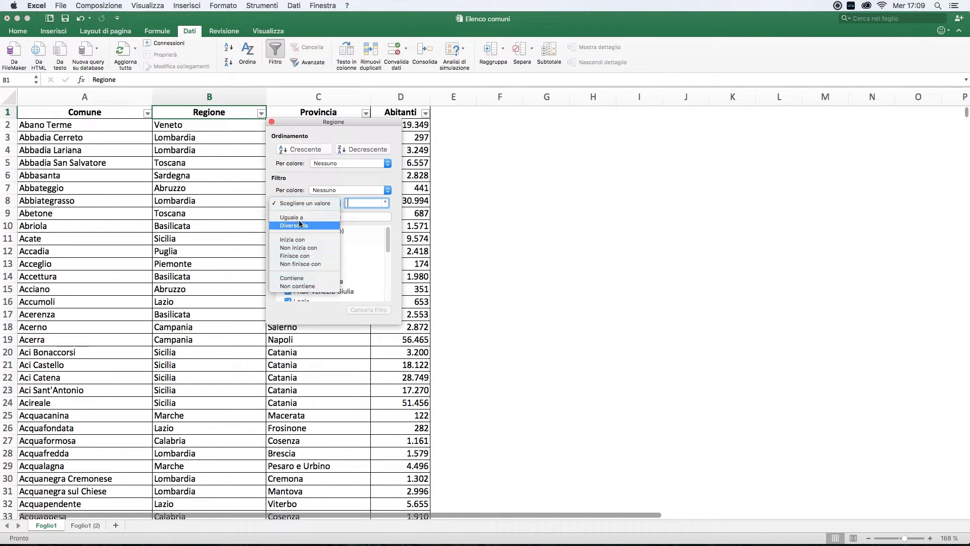
Apply an 'Inizia con' L condition to the Regione column, leaving 2141 of 8003 records.
click(302, 240)
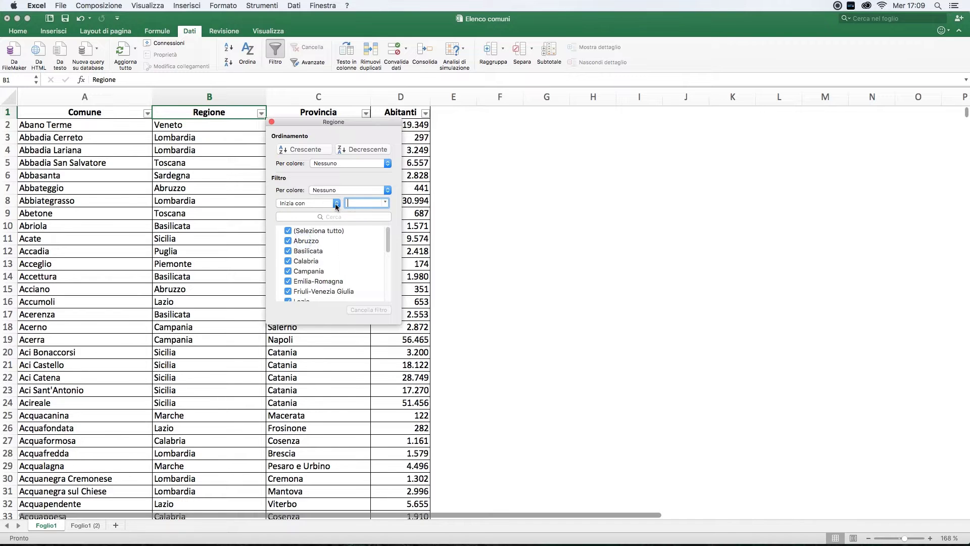
text(L)
key(Tab)
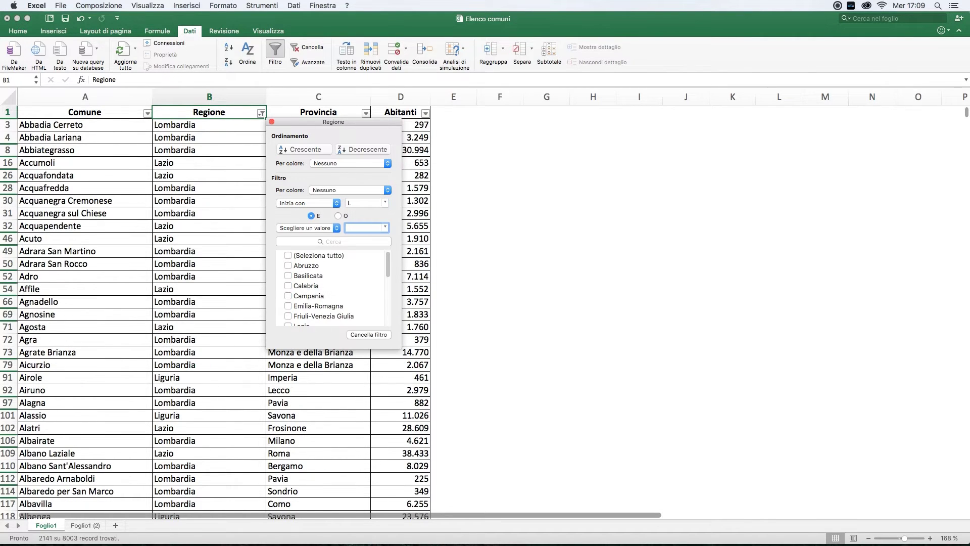
click(202, 217)
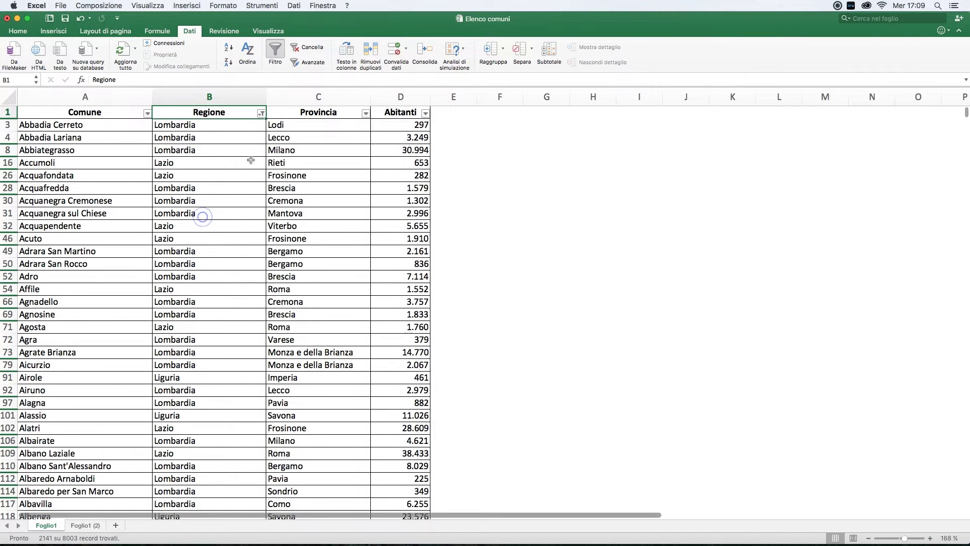
scroll(231, 200, down, 5)
scroll(248, 212, up, 5)
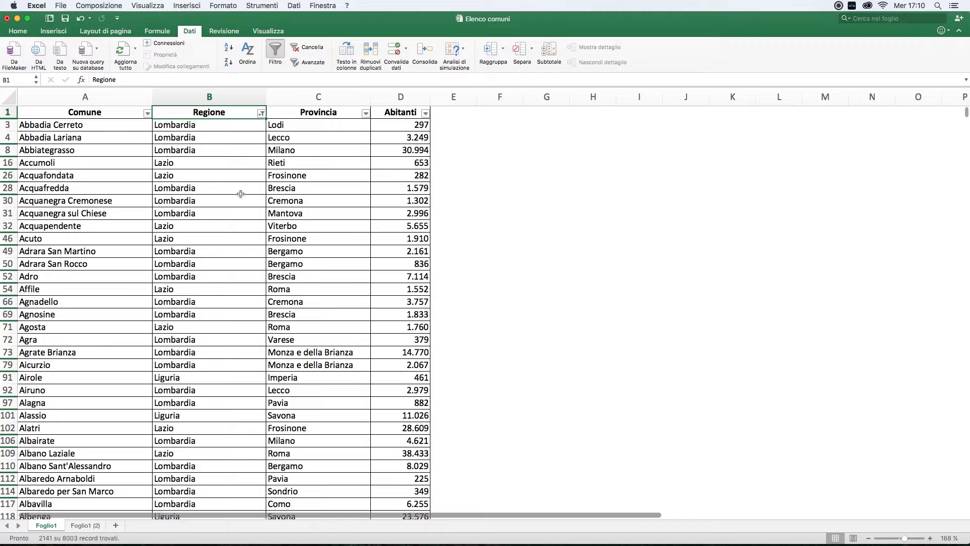
Review the filtered Lombardia, Lazio and Liguria rows, then return to the Regione filter.
click(235, 135)
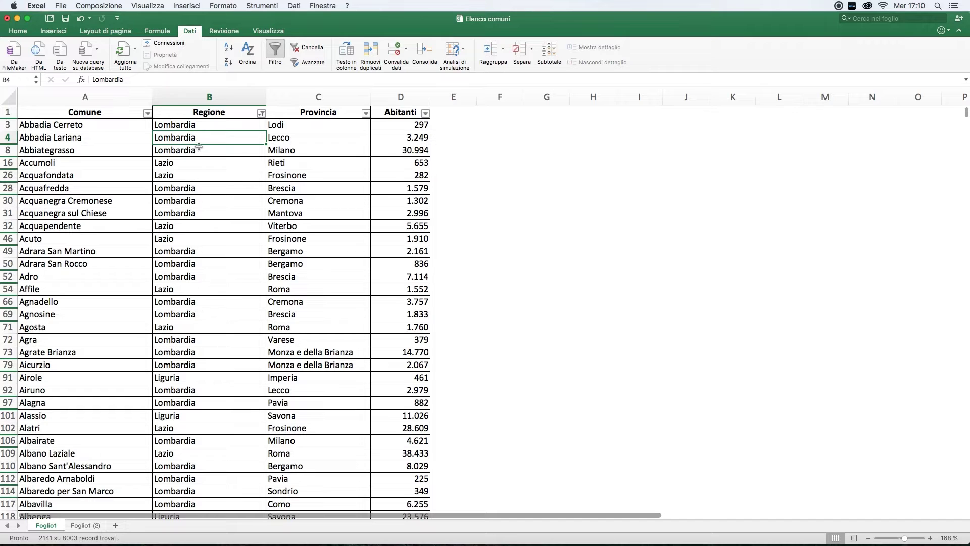
click(198, 163)
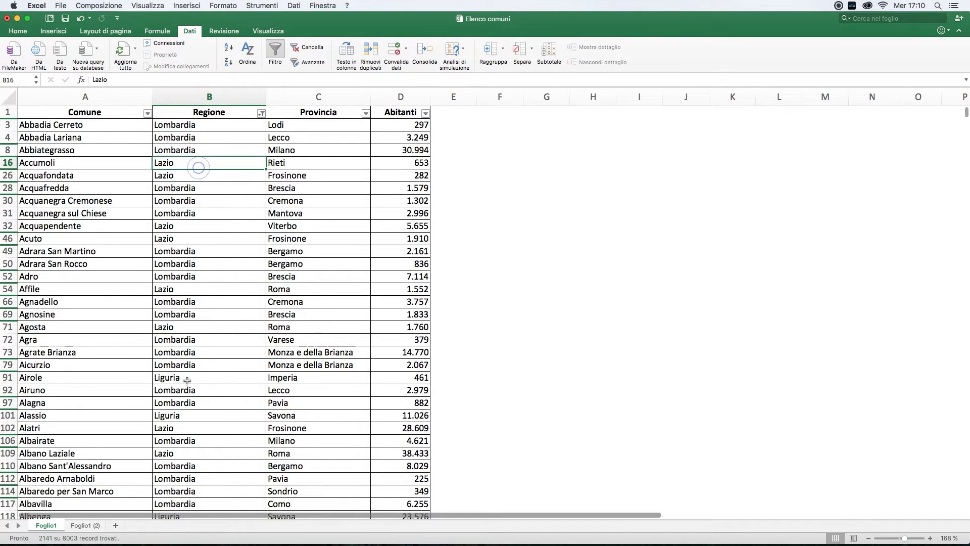
click(178, 417)
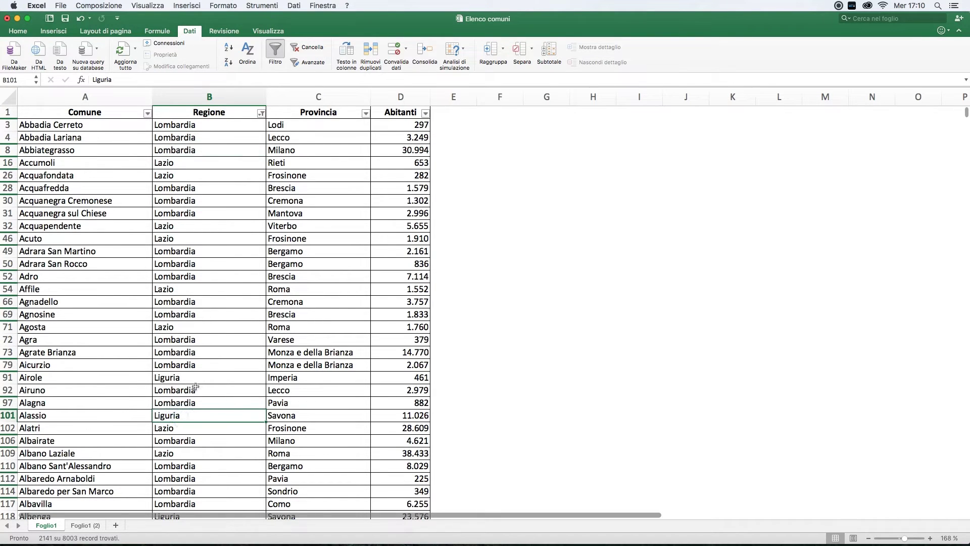
scroll(242, 365, down, 5)
scroll(242, 365, down, 3)
scroll(242, 365, down, 15)
scroll(255, 153, up, 20)
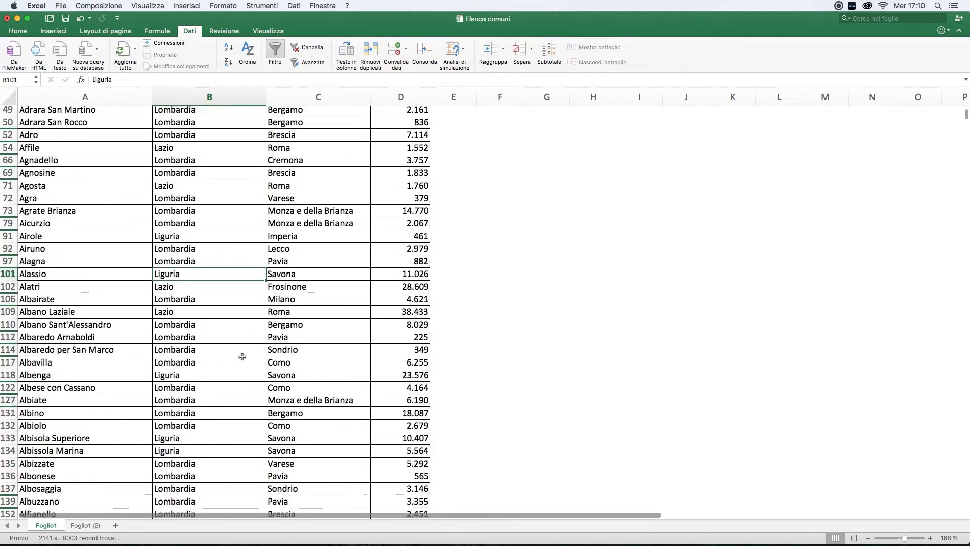
scroll(254, 153, up, 5)
click(261, 112)
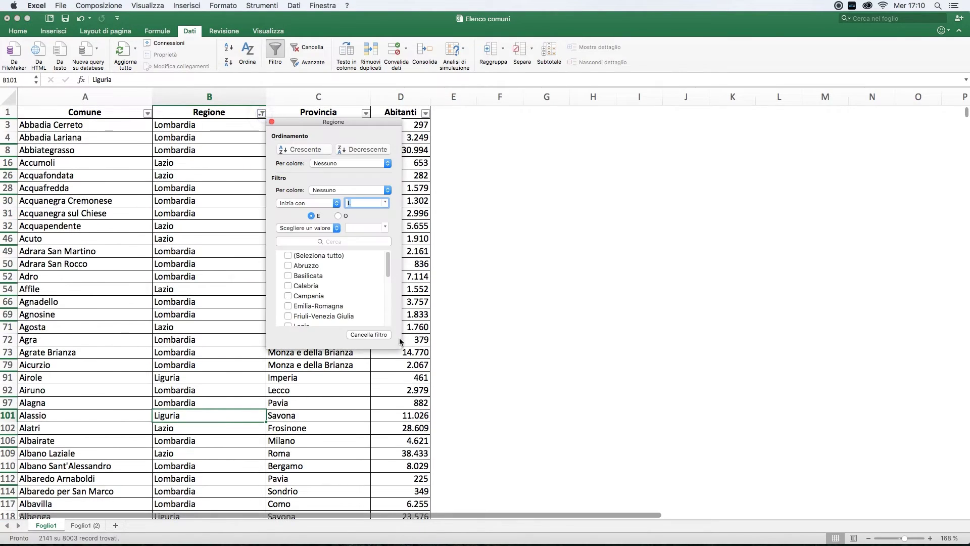
Clear the 'Inizia con' L Regione filter, then browse its conditions and region checklist.
click(368, 334)
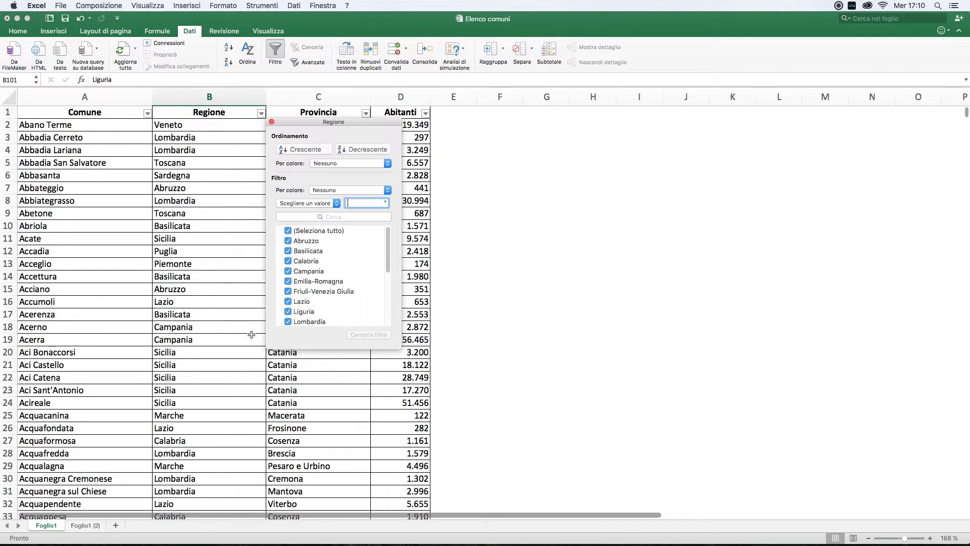
click(312, 204)
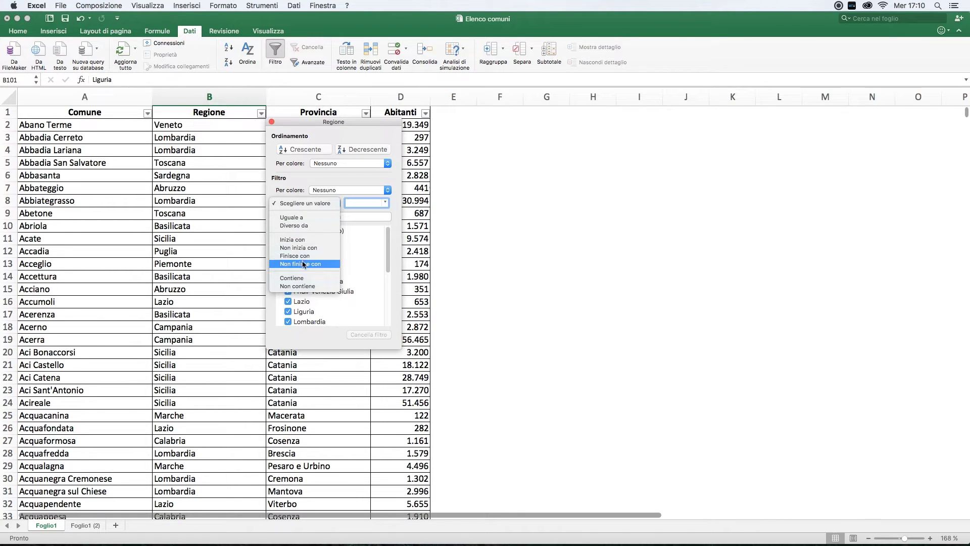
click(299, 191)
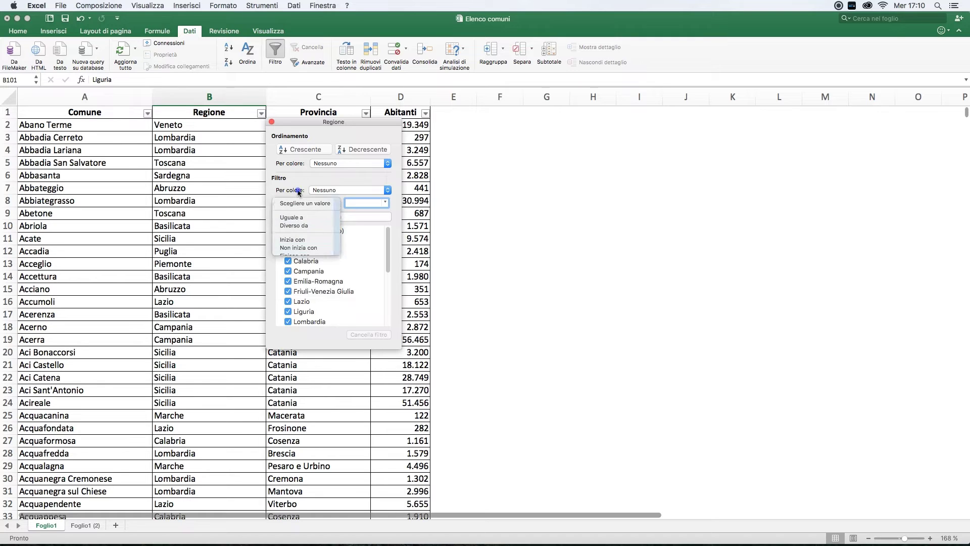
scroll(388, 240, down, 2)
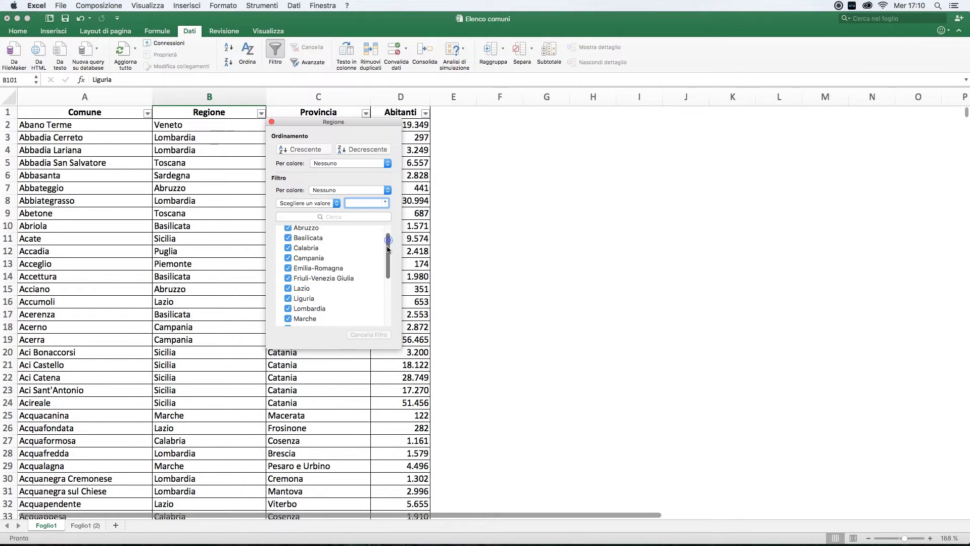
scroll(388, 241, down, 3)
scroll(387, 240, up, 5)
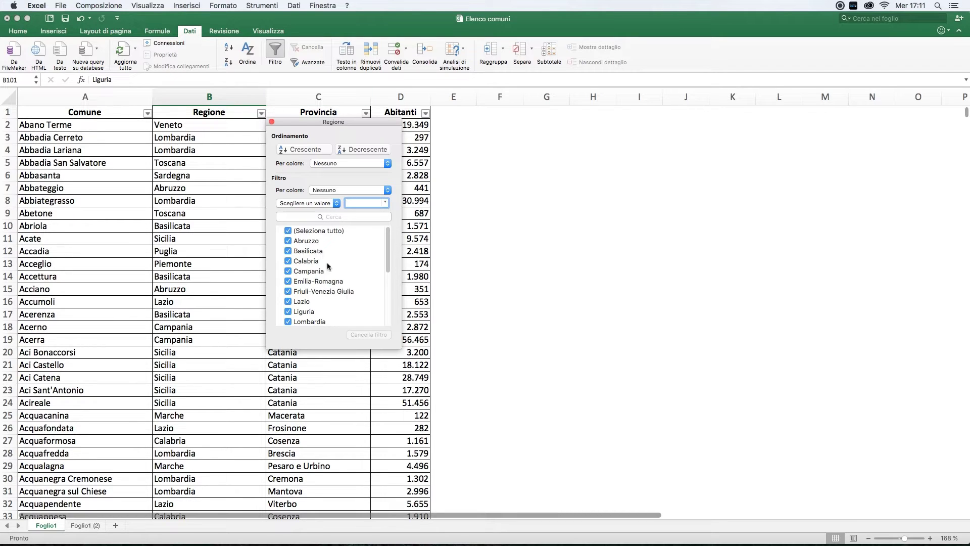
scroll(390, 241, down, 5)
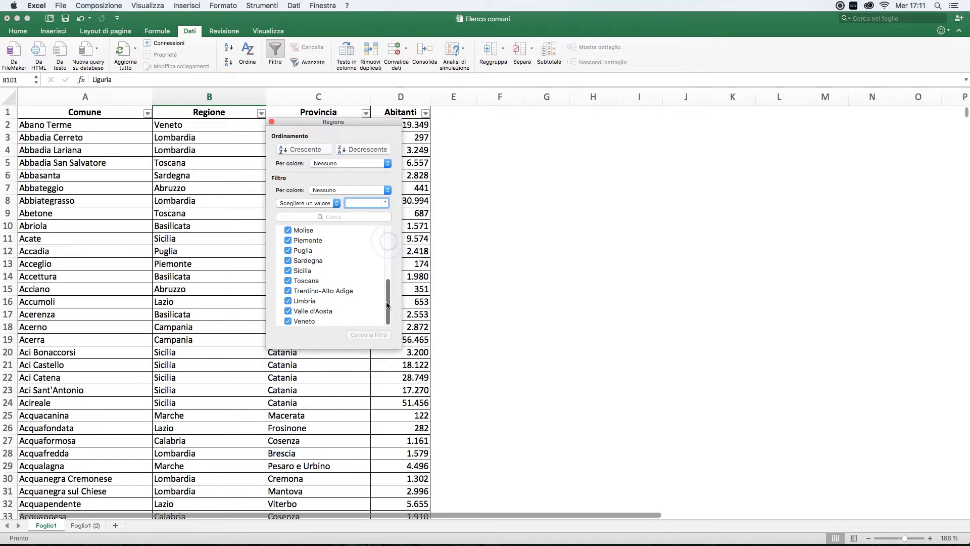
scroll(392, 263, up, 5)
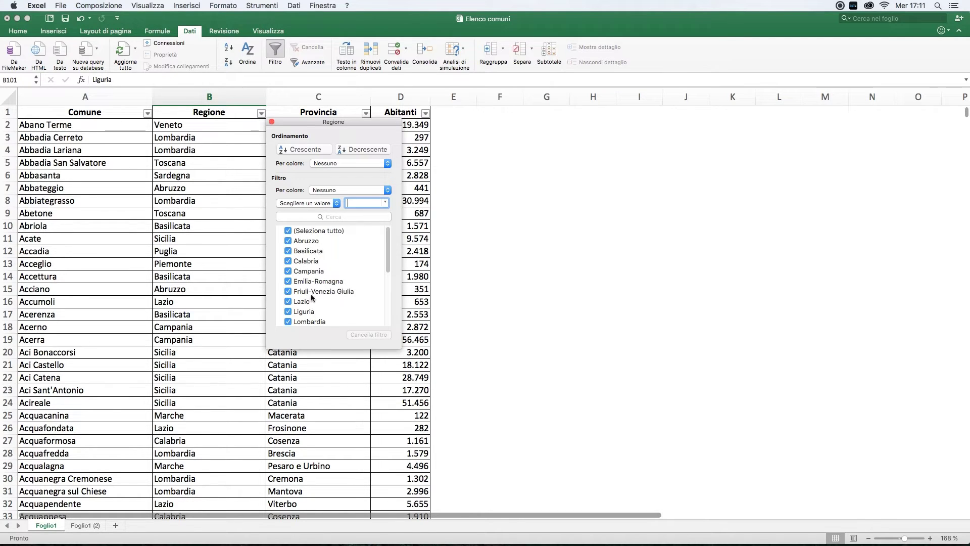
Filter the Regione column to only Emilia-Romagna and Puglia.
click(288, 232)
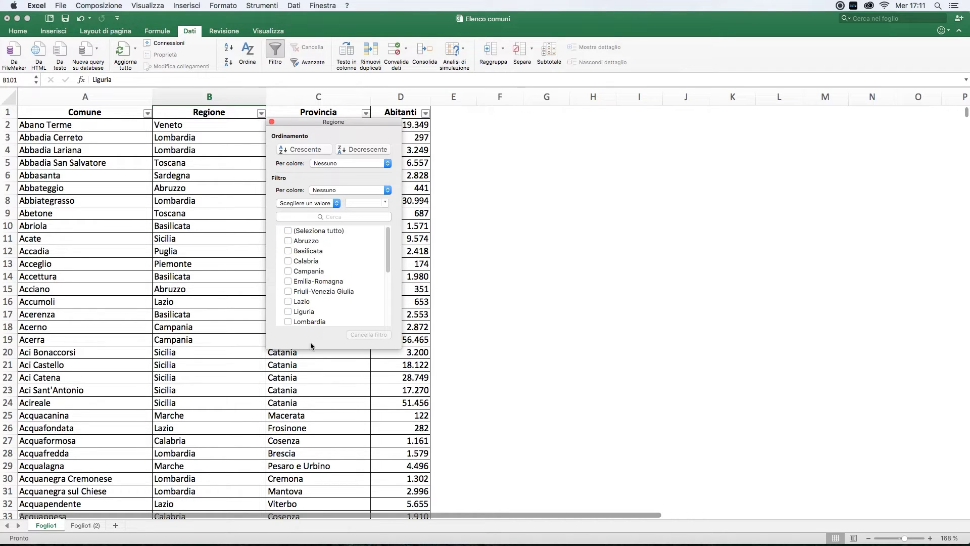
mouse_move(388, 258)
mouse_down()
mouse_move(382, 287)
mouse_move(395, 263)
mouse_up()
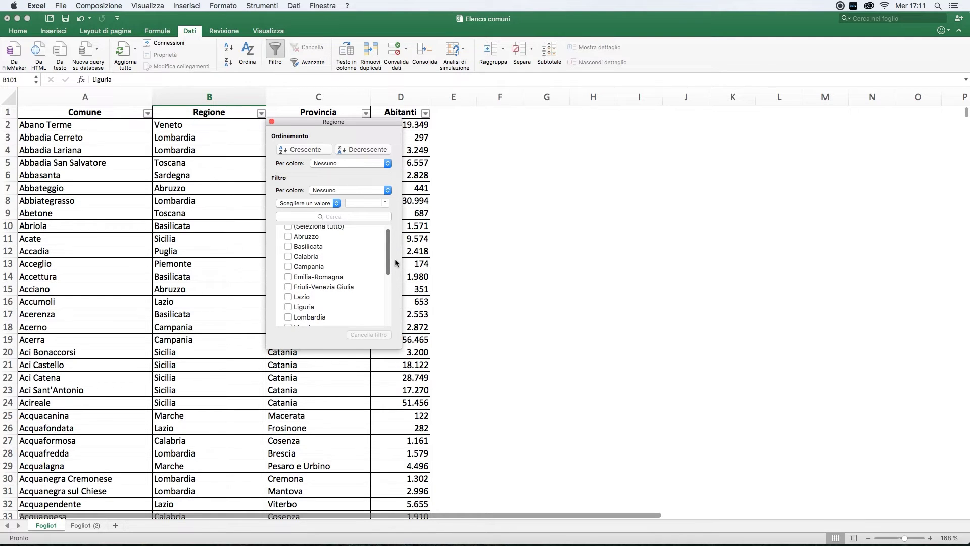
scroll(395, 262, down, 2)
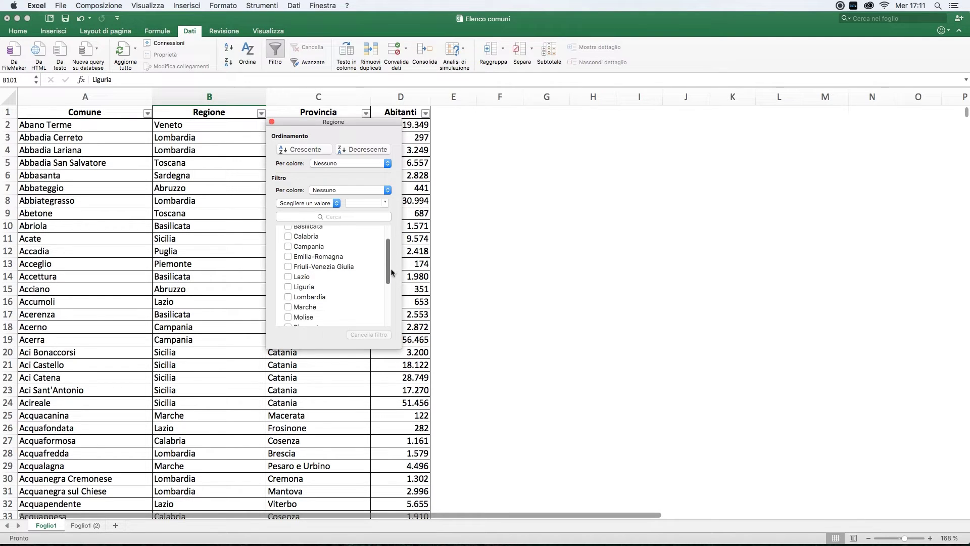
click(288, 256)
scroll(303, 283, down, 2)
scroll(304, 298, down, 2)
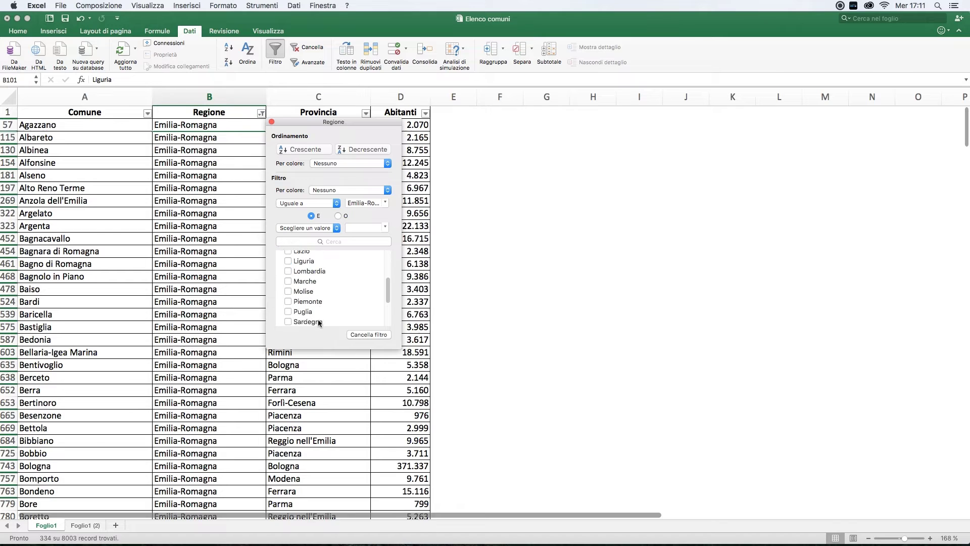
click(289, 311)
click(209, 262)
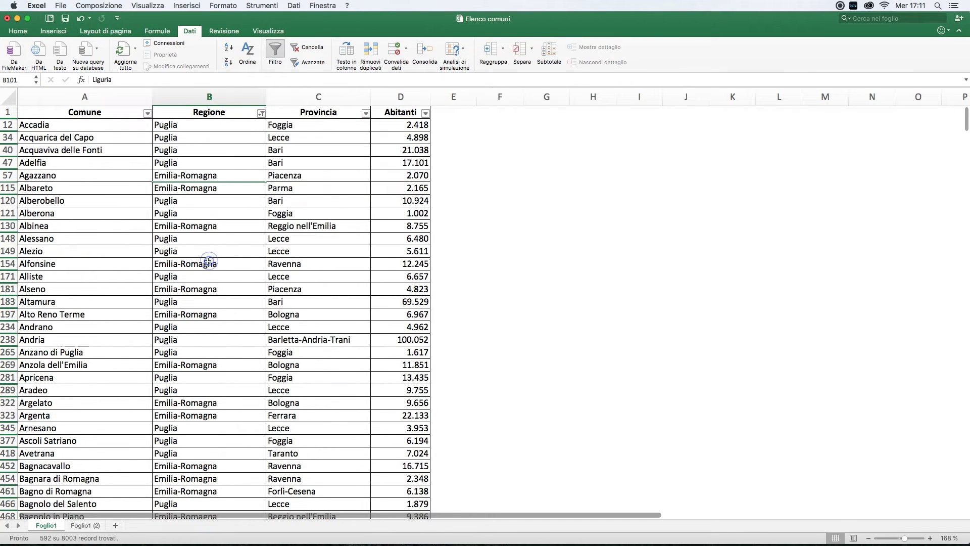
Review the Emilia-Romagna and Puglia rows, then clear the Regione filter to show every comune.
click(230, 190)
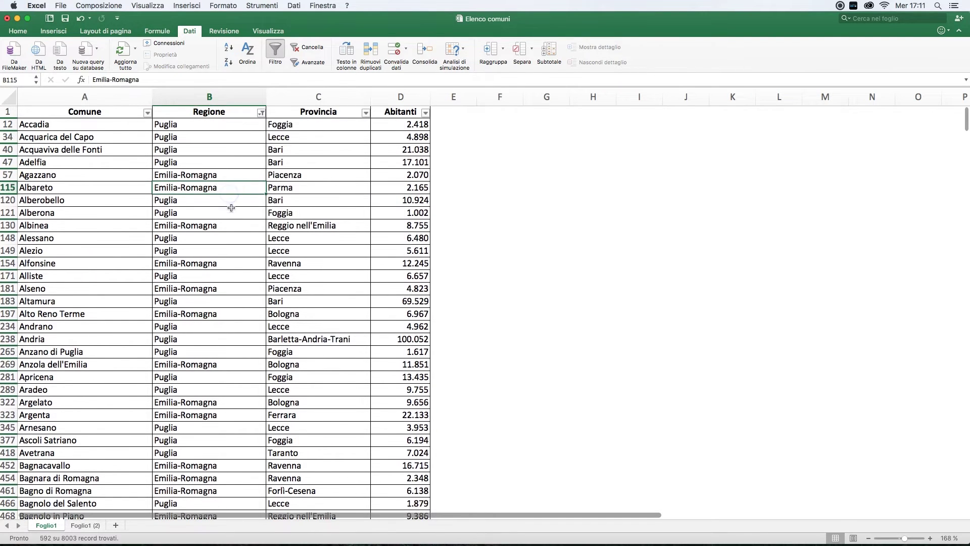
scroll(231, 207, down, 7)
scroll(225, 237, down, 10)
scroll(217, 278, down, 4)
scroll(208, 325, down, 9)
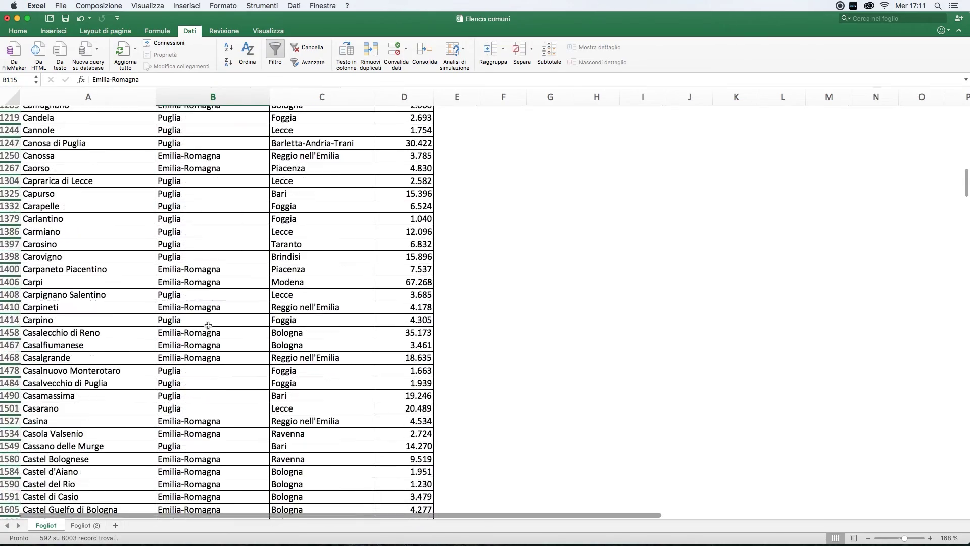
scroll(208, 325, down, 1)
scroll(208, 325, down, 5)
scroll(208, 327, up, 6)
scroll(207, 329, up, 20)
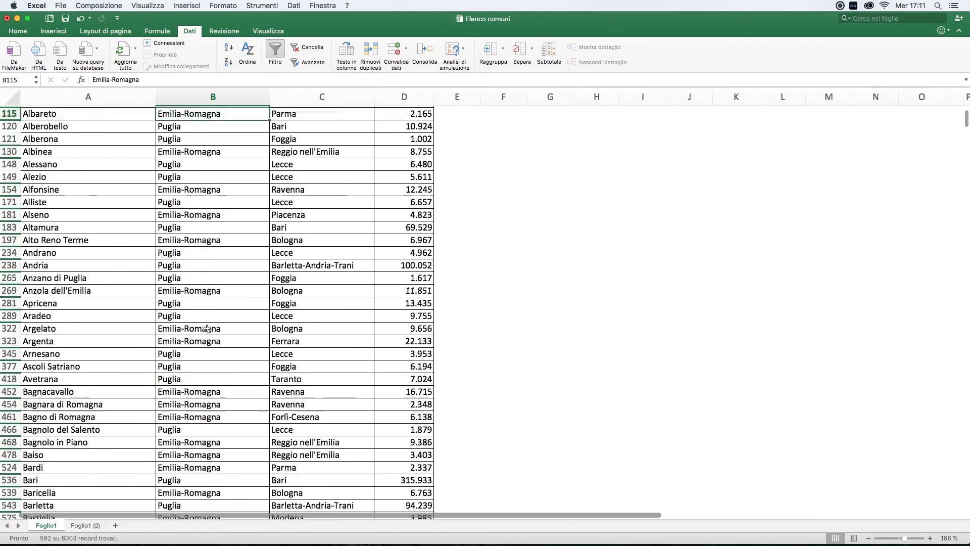
scroll(207, 329, up, 3)
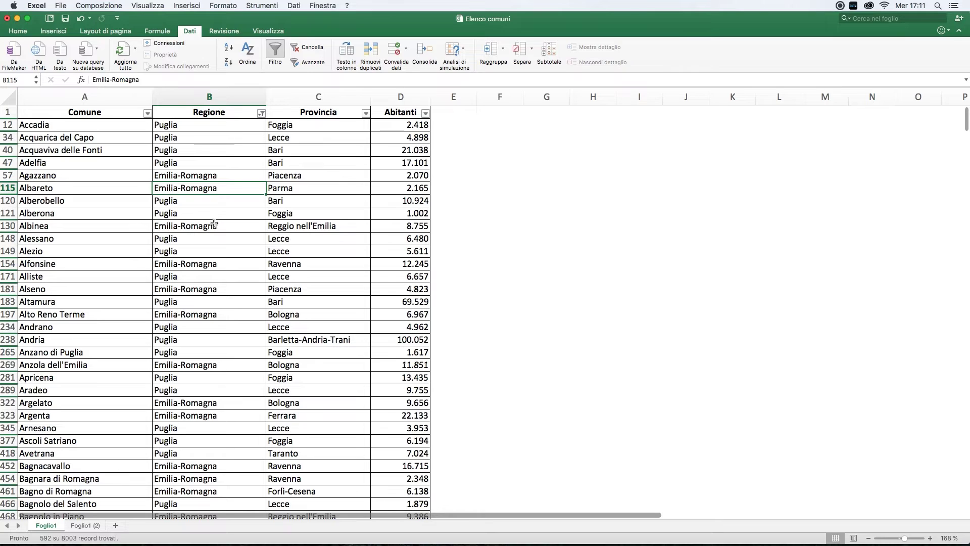
click(261, 113)
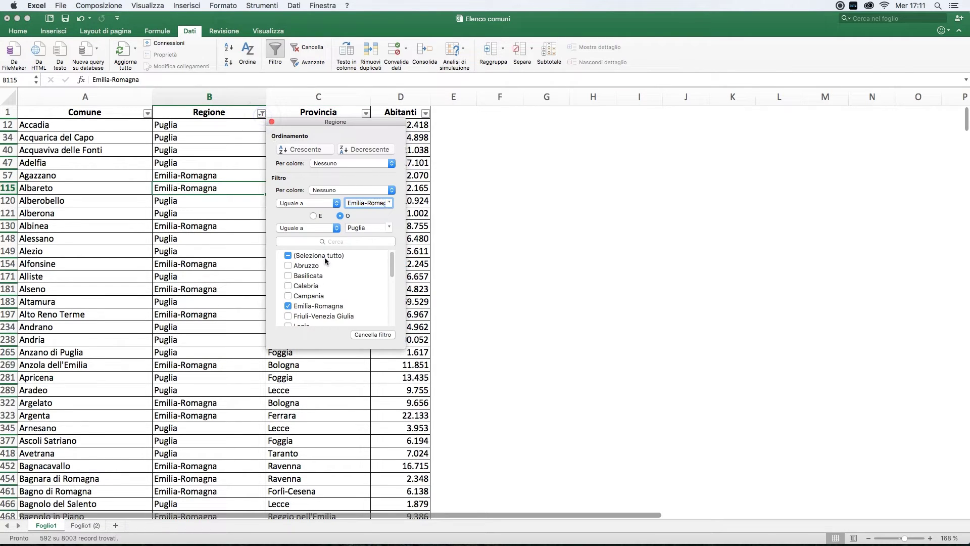
click(374, 335)
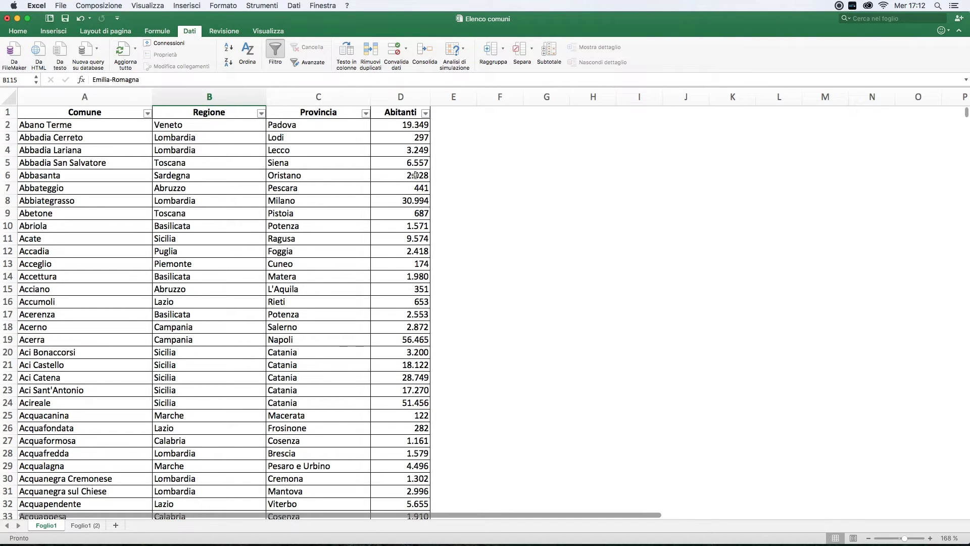
Filter Abitanti to the largest values, including 657.561, 872.367, 962.003 and 1.242.123.
click(410, 113)
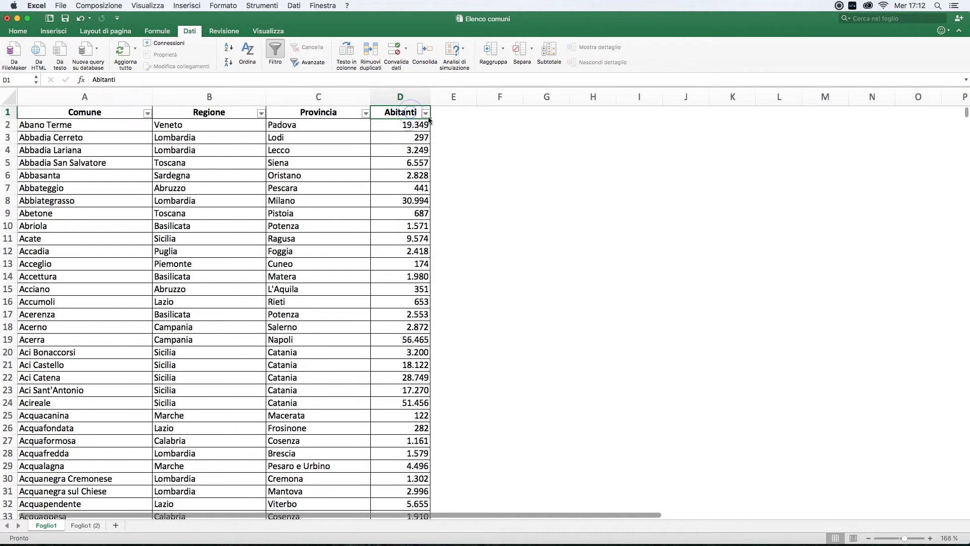
click(426, 112)
click(469, 230)
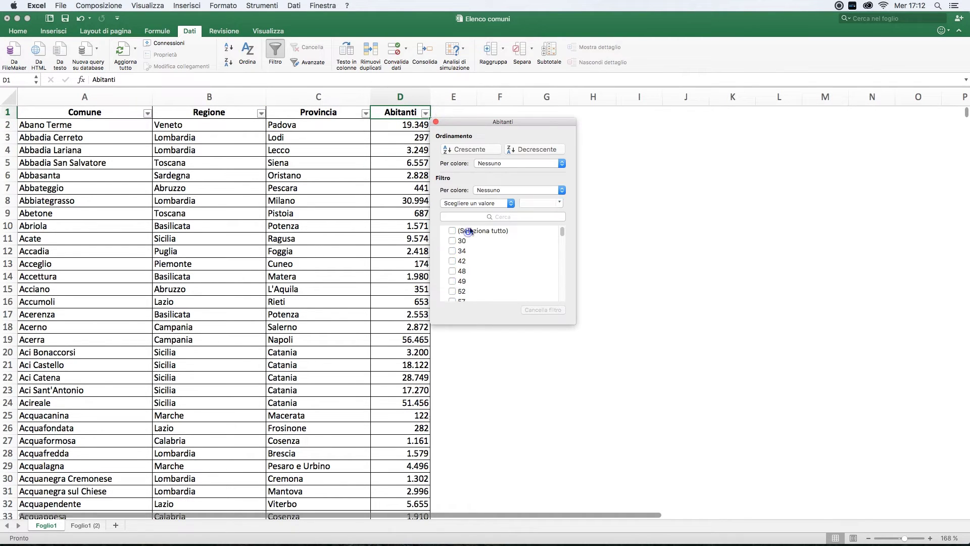
drag(563, 232, 563, 298)
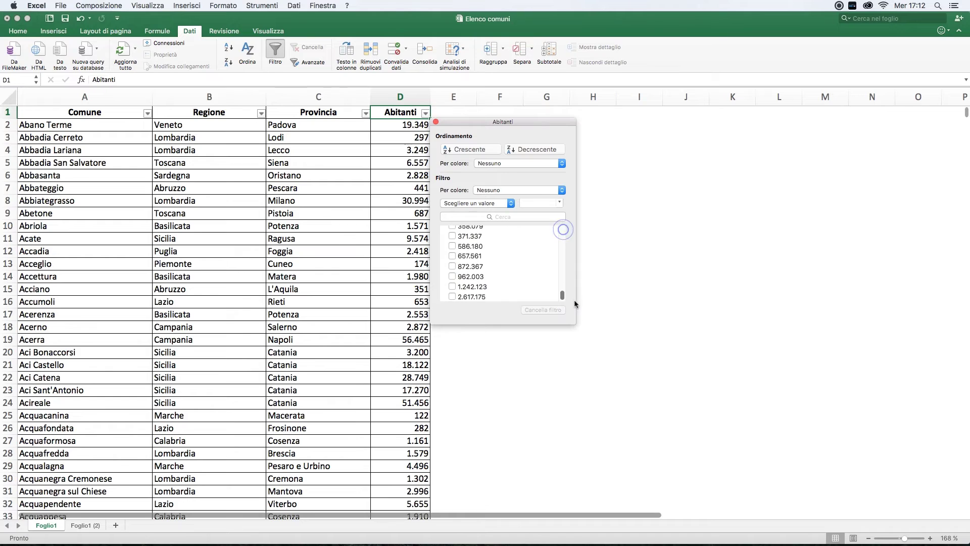
click(452, 256)
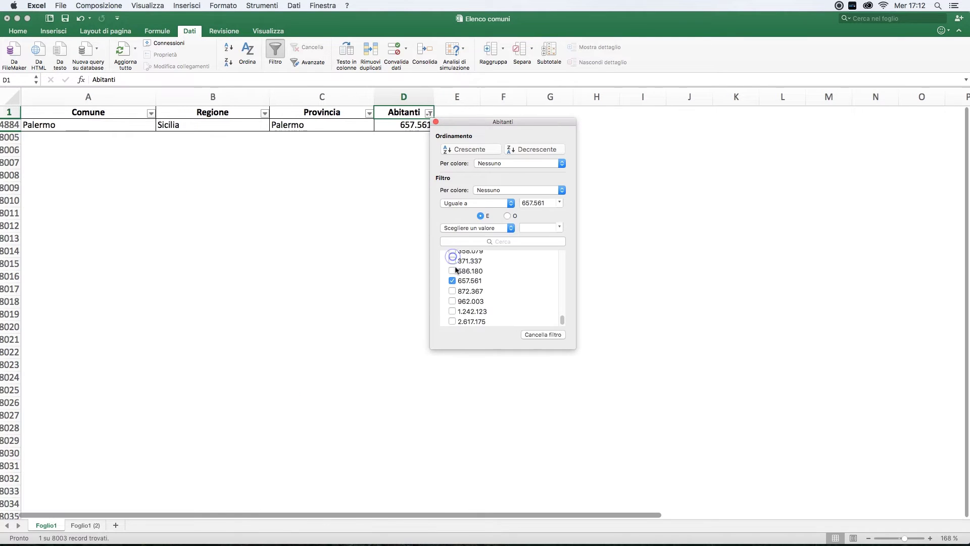
click(452, 291)
click(453, 302)
click(452, 311)
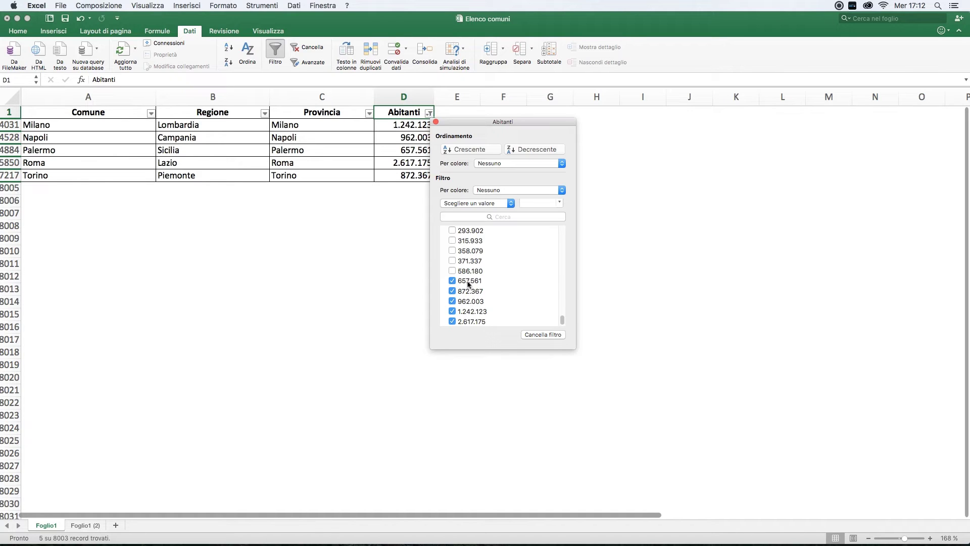
click(379, 259)
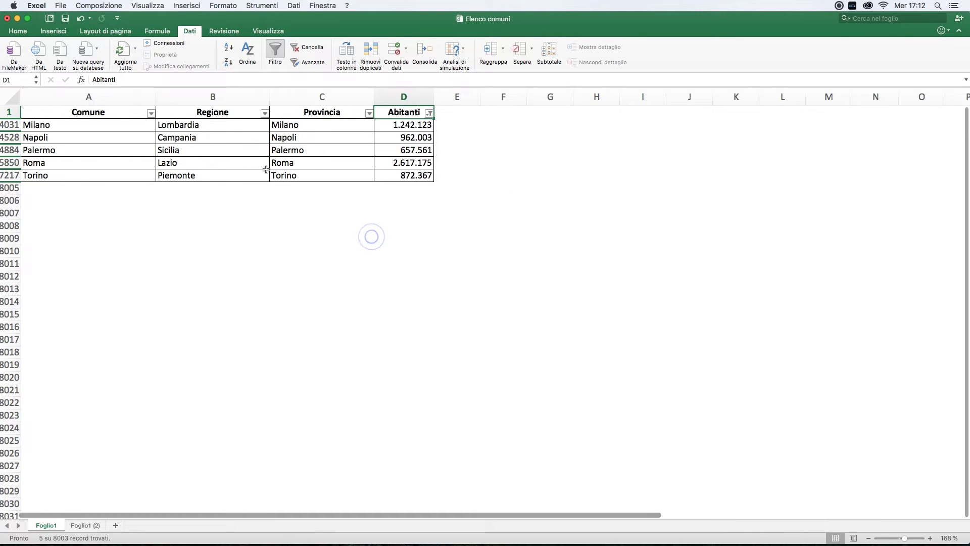
Check the Milano, Napoli, Palermo, Roma and Torino rows, then clear the Abitanti filter.
click(410, 125)
click(299, 125)
click(300, 137)
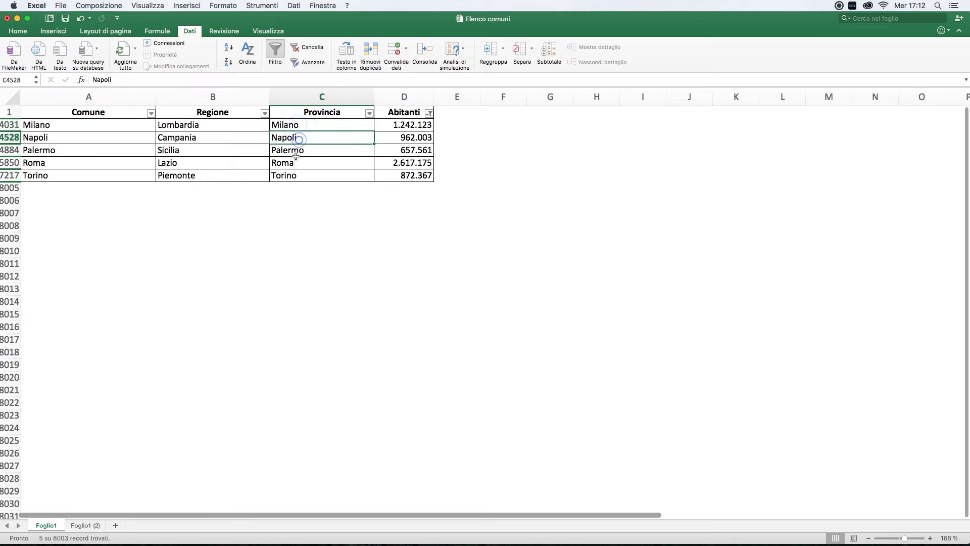
click(296, 151)
click(296, 164)
click(298, 176)
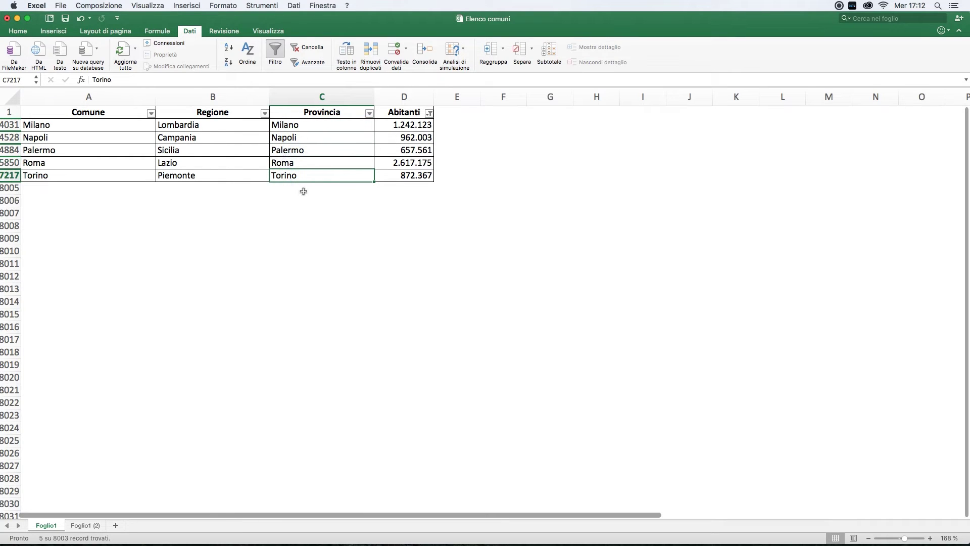
click(429, 114)
click(546, 310)
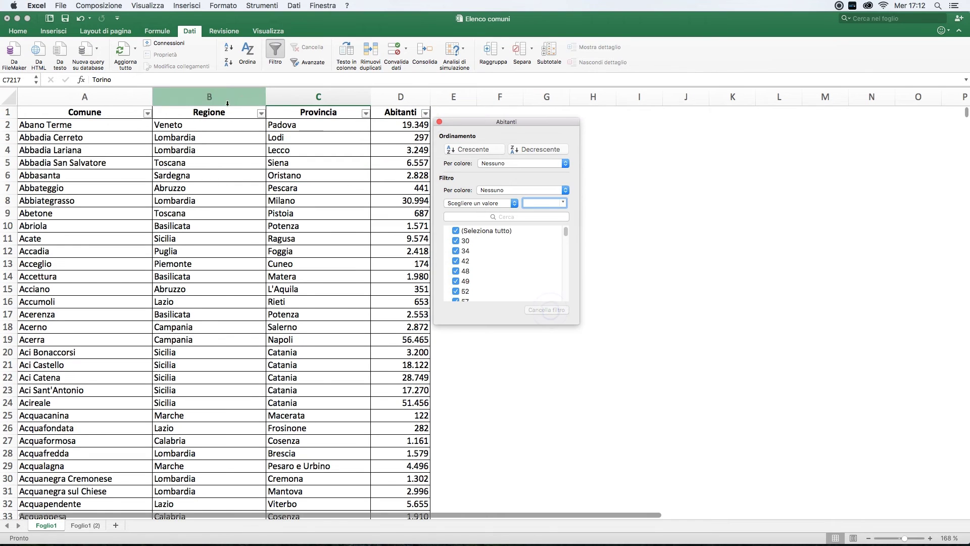
Restrict the Regione filter to Lombardia, Molise and Puglia, leaving 1922 of 8003 records.
click(237, 186)
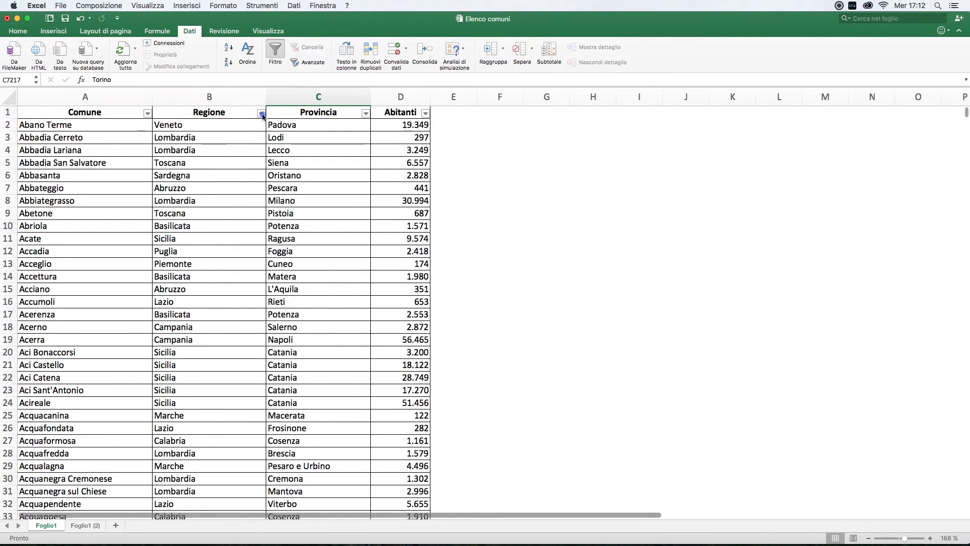
click(261, 114)
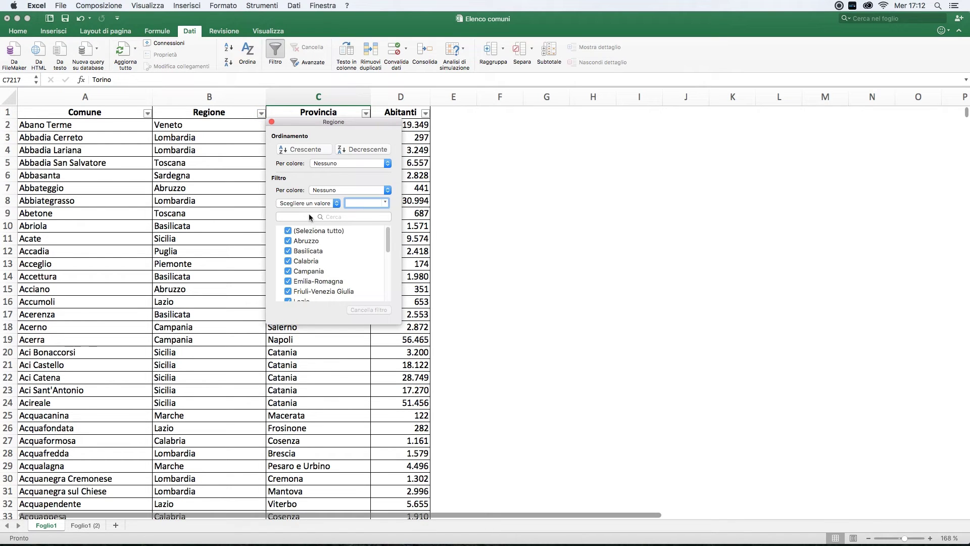
click(317, 230)
scroll(345, 271, down, 3)
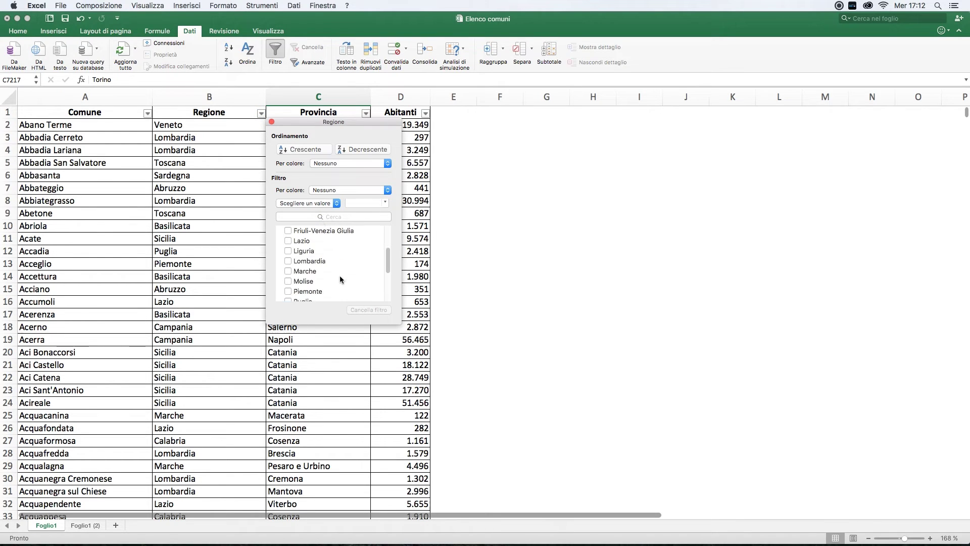
click(307, 261)
click(304, 308)
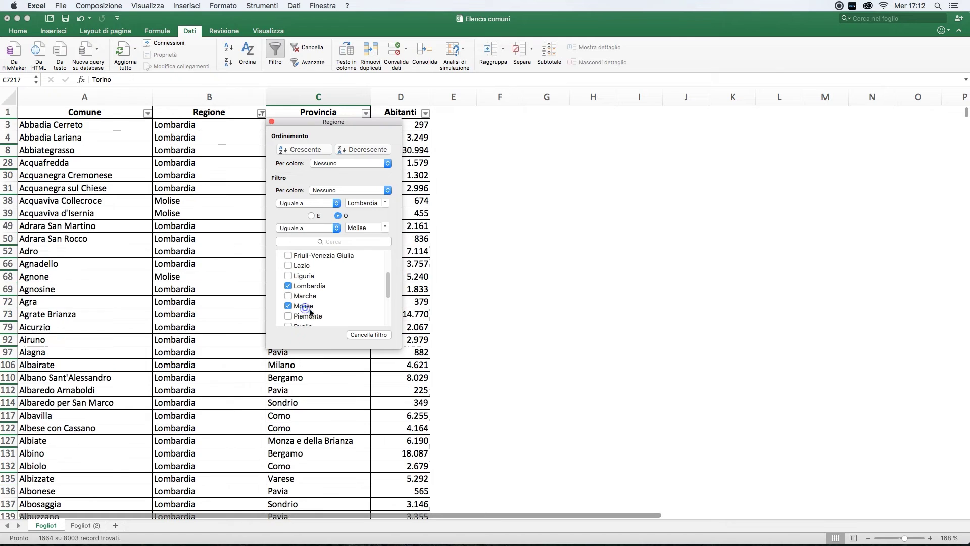
scroll(358, 320, down, 1)
click(303, 307)
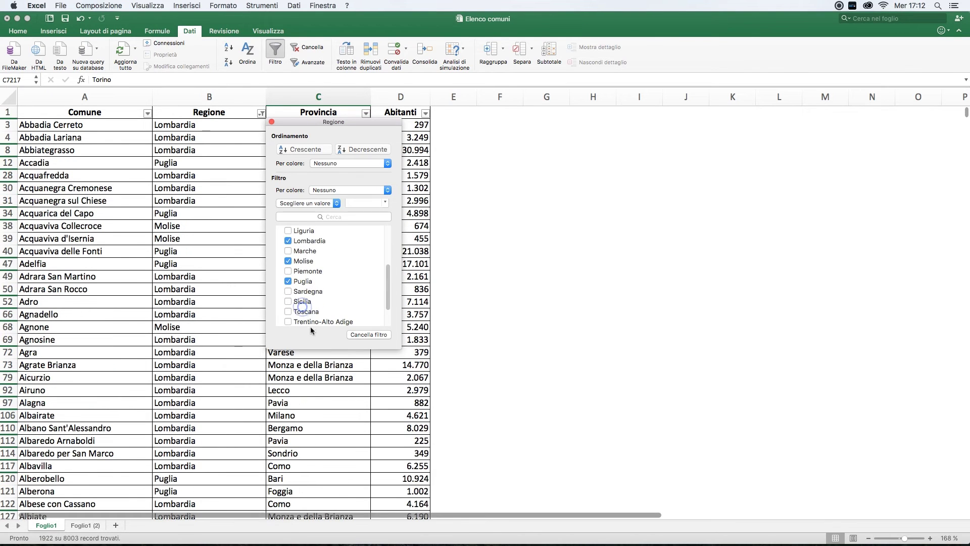
click(231, 281)
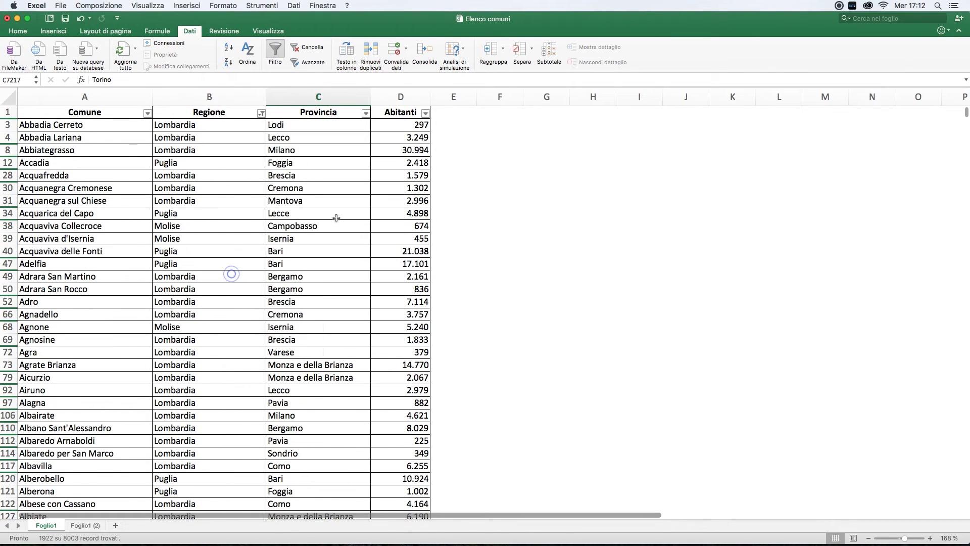
Keep only Abitanti values 147.036, 189.902, 200.154, 315.933 and 1.242.123, leaving 5 records.
click(425, 114)
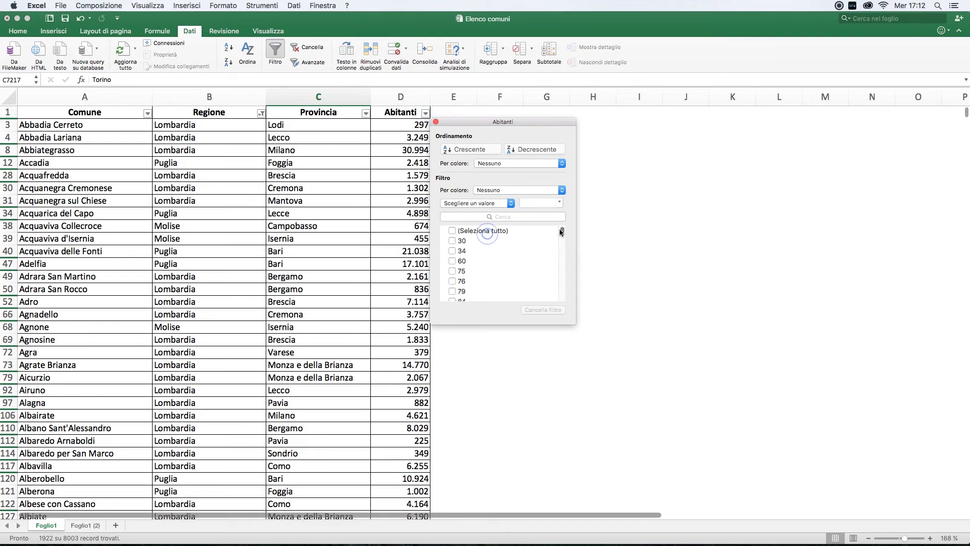
drag(562, 231, 562, 300)
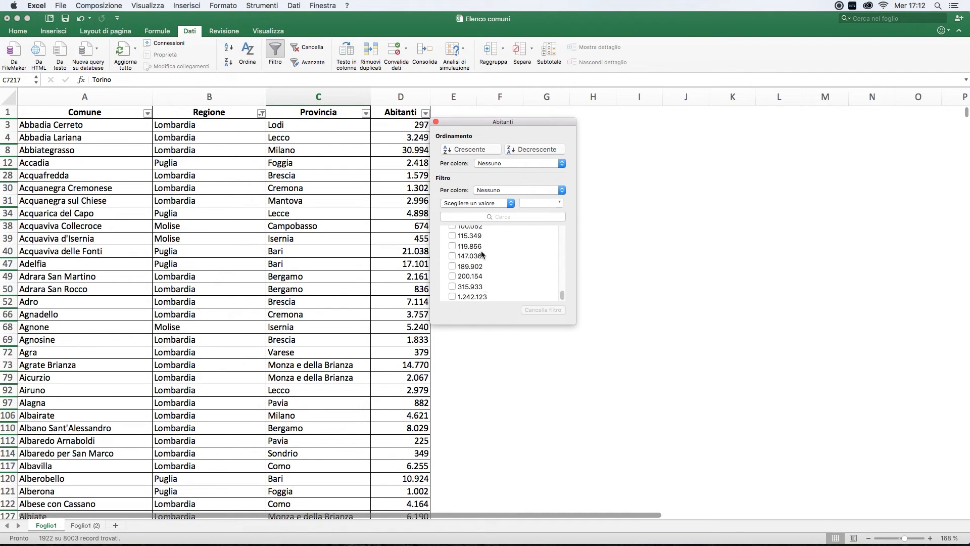
click(452, 256)
click(451, 291)
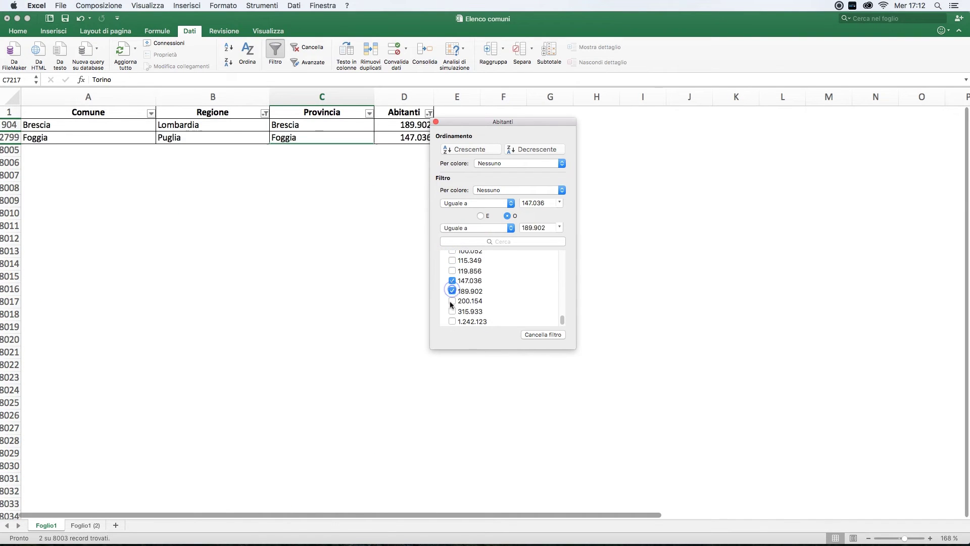
click(452, 301)
click(453, 311)
click(452, 321)
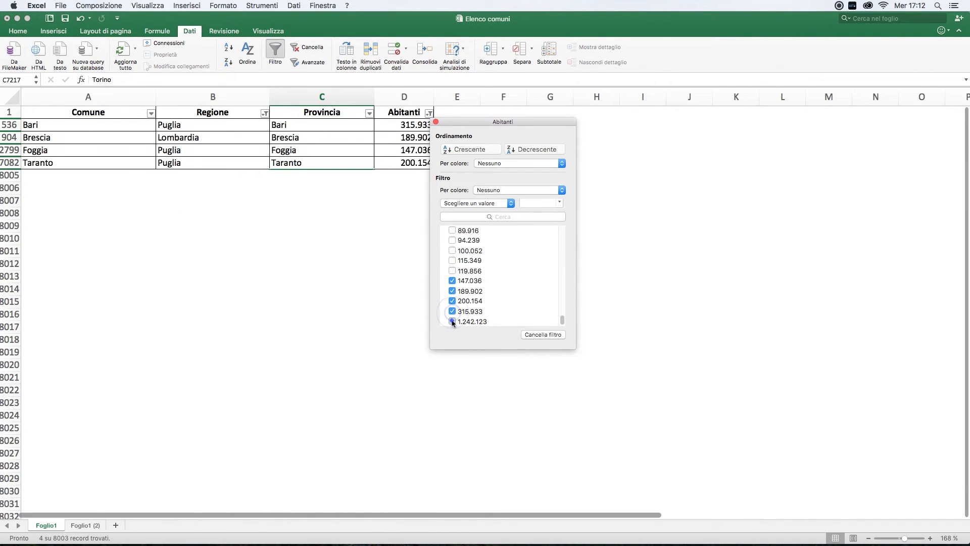
click(266, 184)
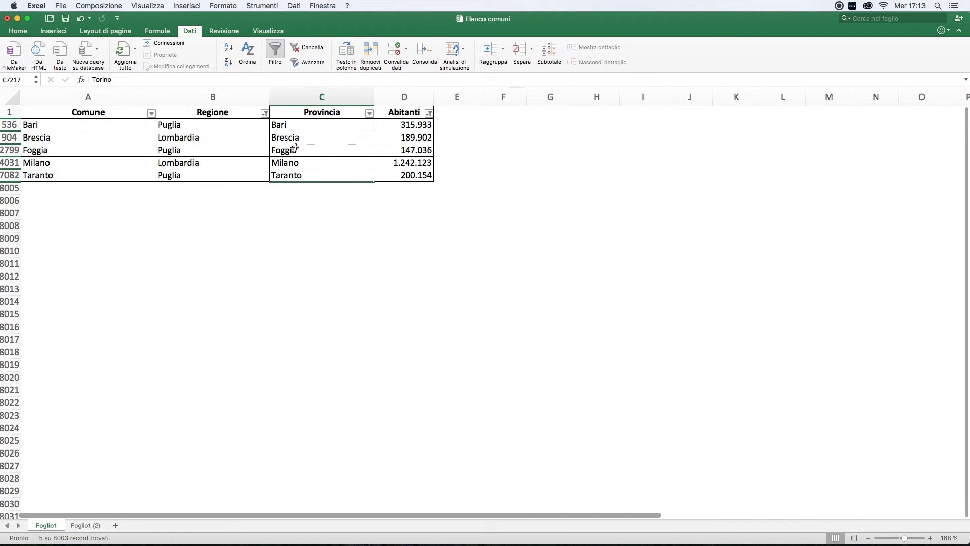
drag(201, 114, 214, 176)
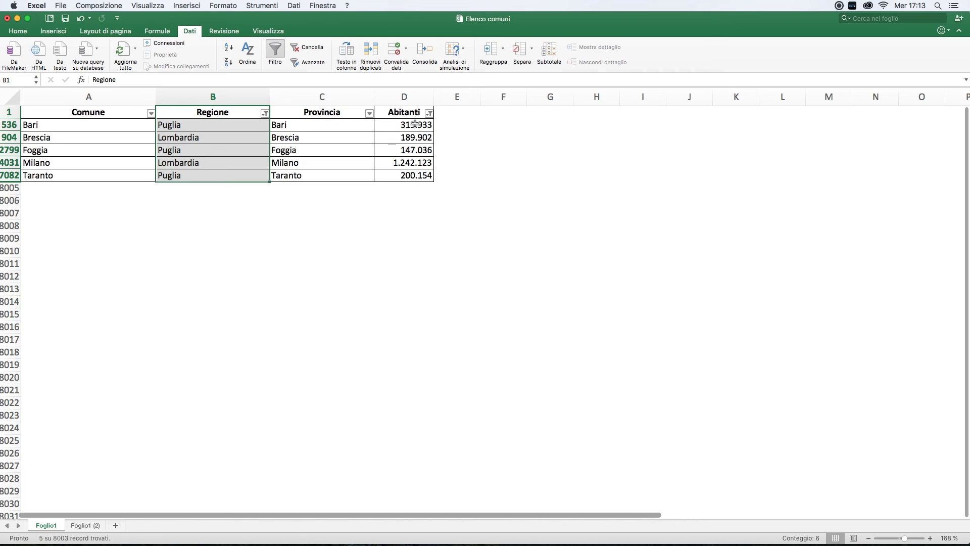
Clear the Abitanti filter so all Lombardia, Molise and Puglia comuni return.
click(429, 114)
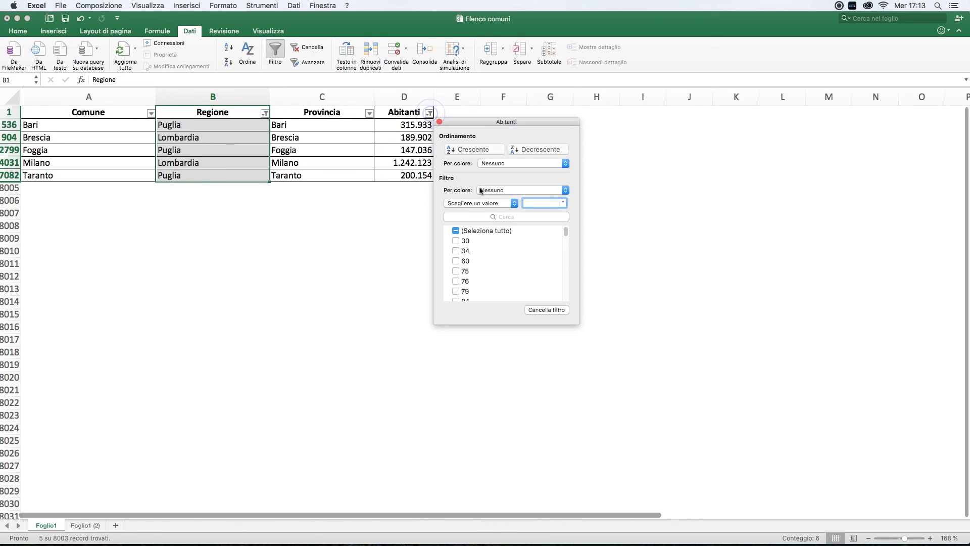
click(545, 310)
click(325, 162)
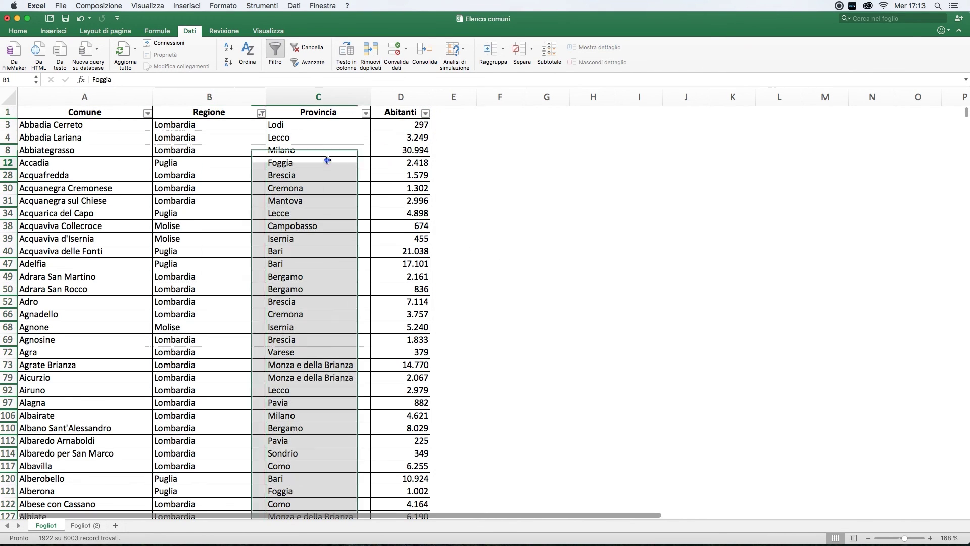
Look over the Provincia filter list without changes, then clear the Regione filter to restore every comune.
click(366, 113)
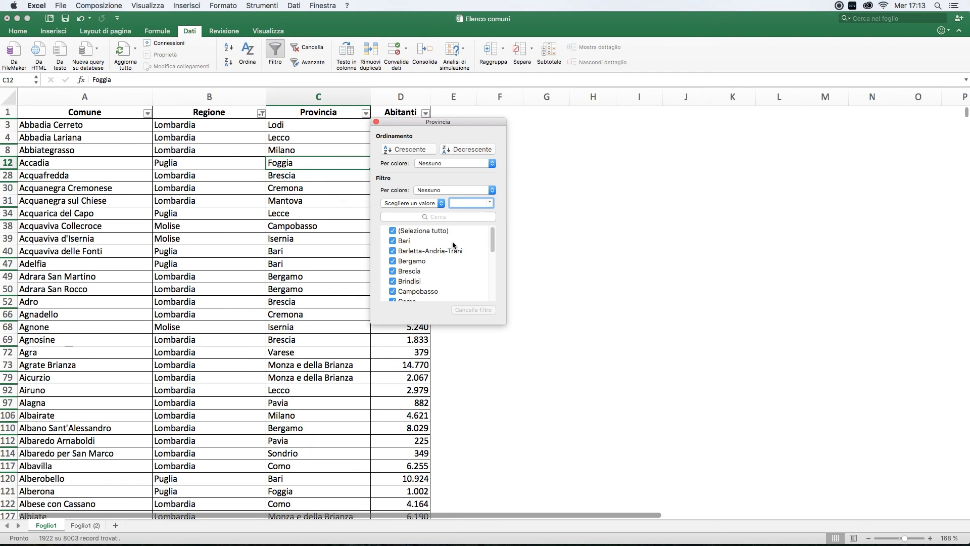
mouse_move(494, 238)
mouse_down()
mouse_move(488, 289)
mouse_move(495, 221)
mouse_up()
drag(493, 244, 499, 235)
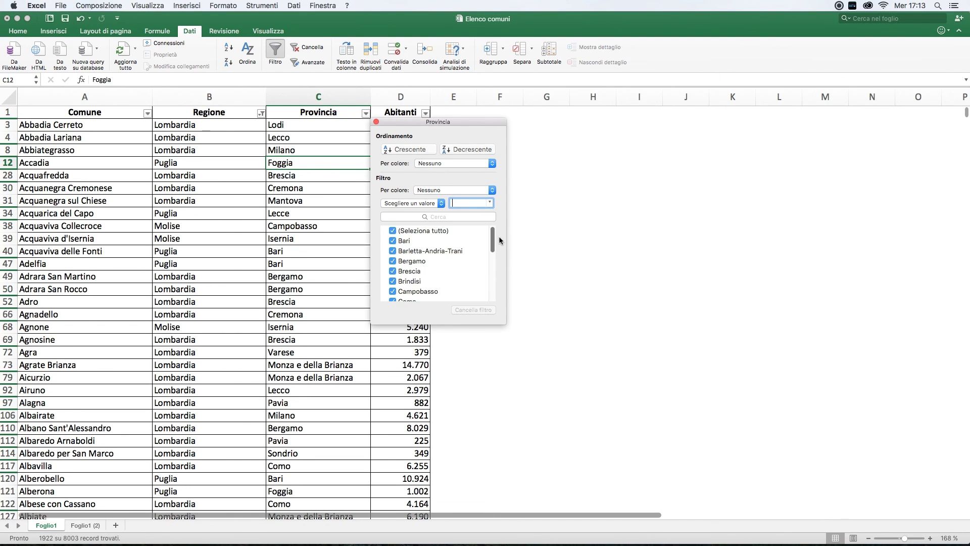
click(344, 191)
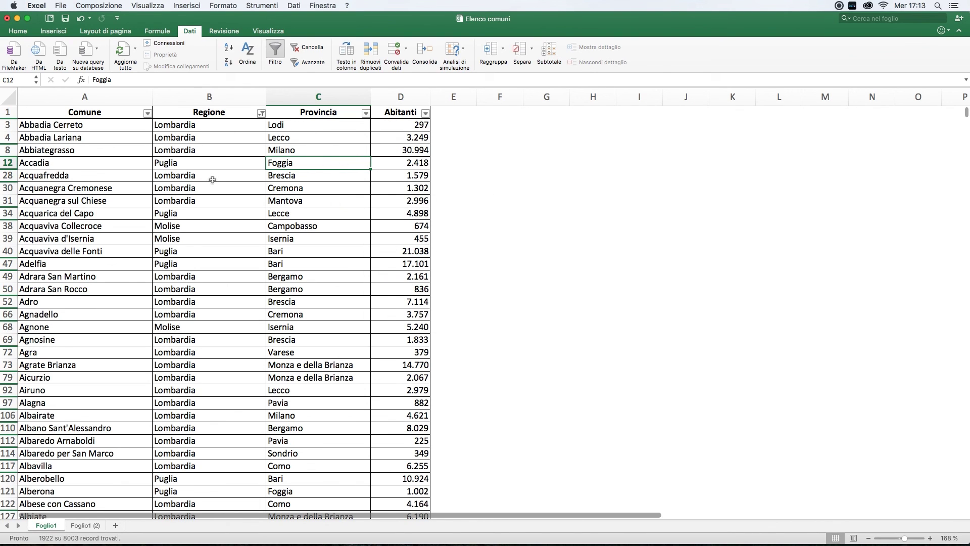
click(260, 114)
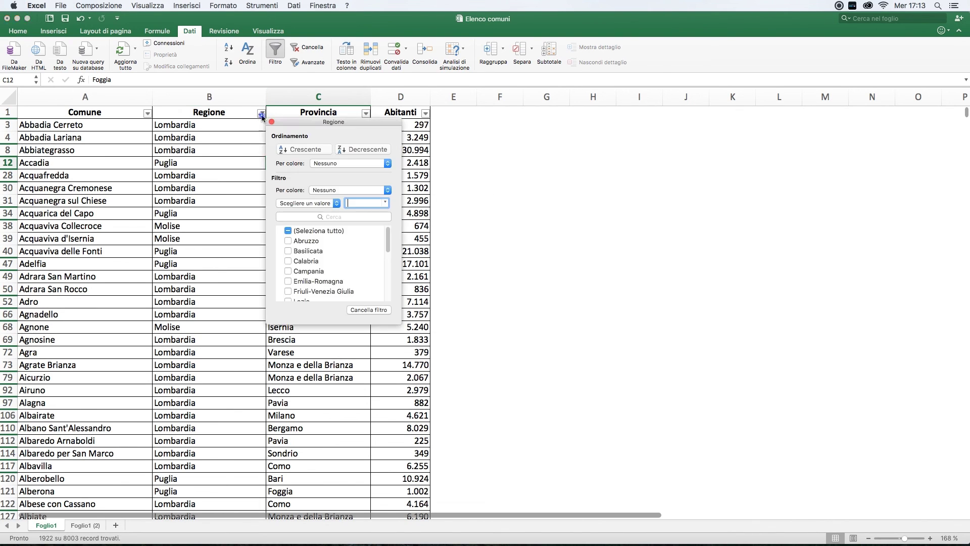
click(381, 311)
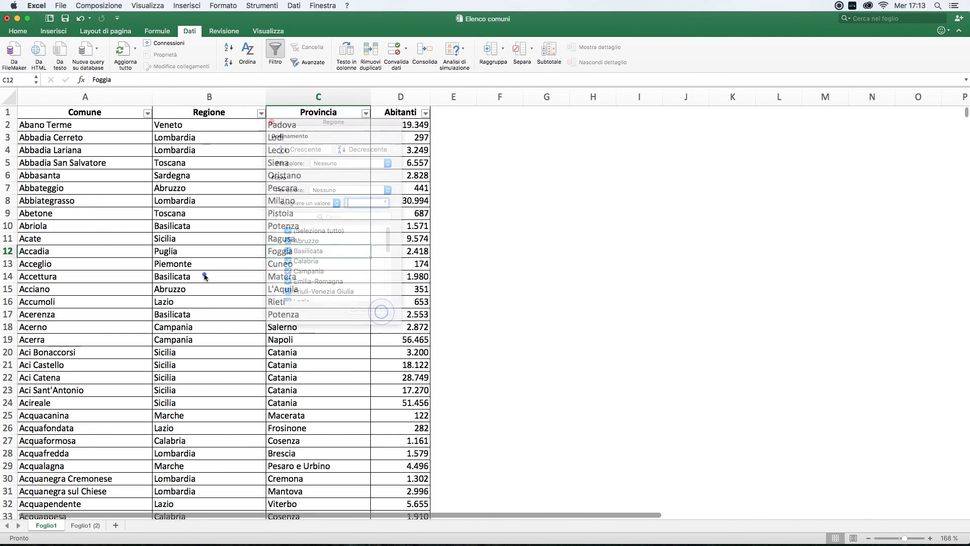